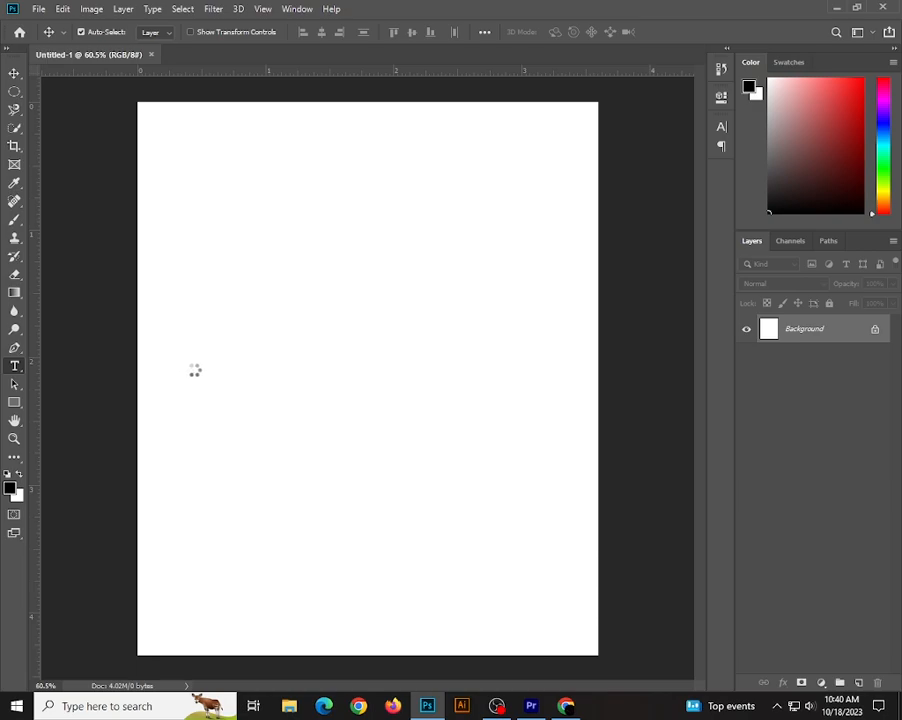
Add a text layer with the letter D on the blank canvas and check its character settings.
{"action": "left_click", "coordinate": [203, 362]}
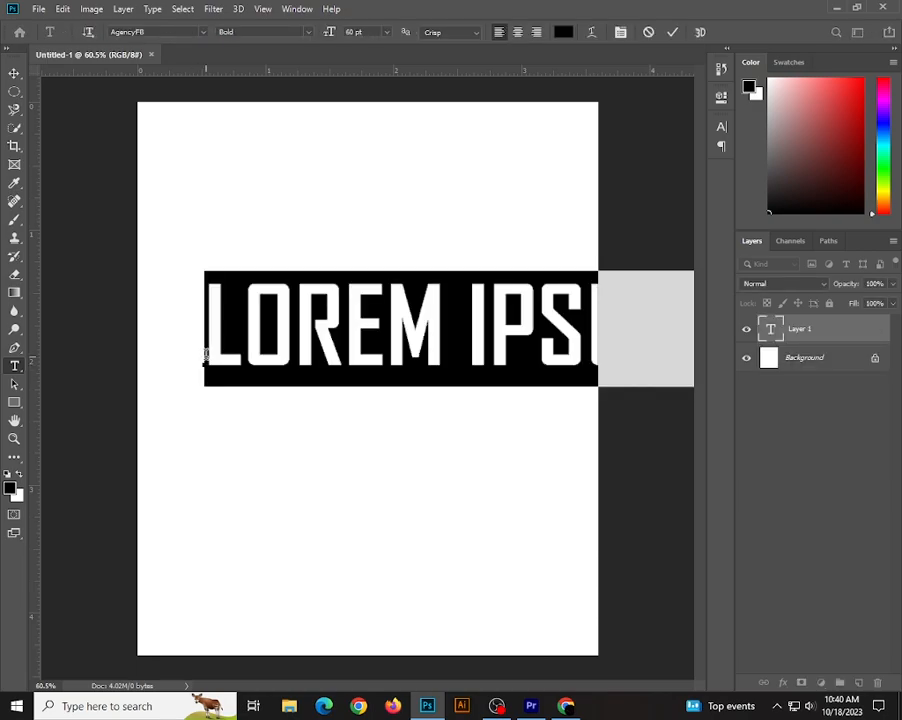
{"action": "type", "text": "D"}
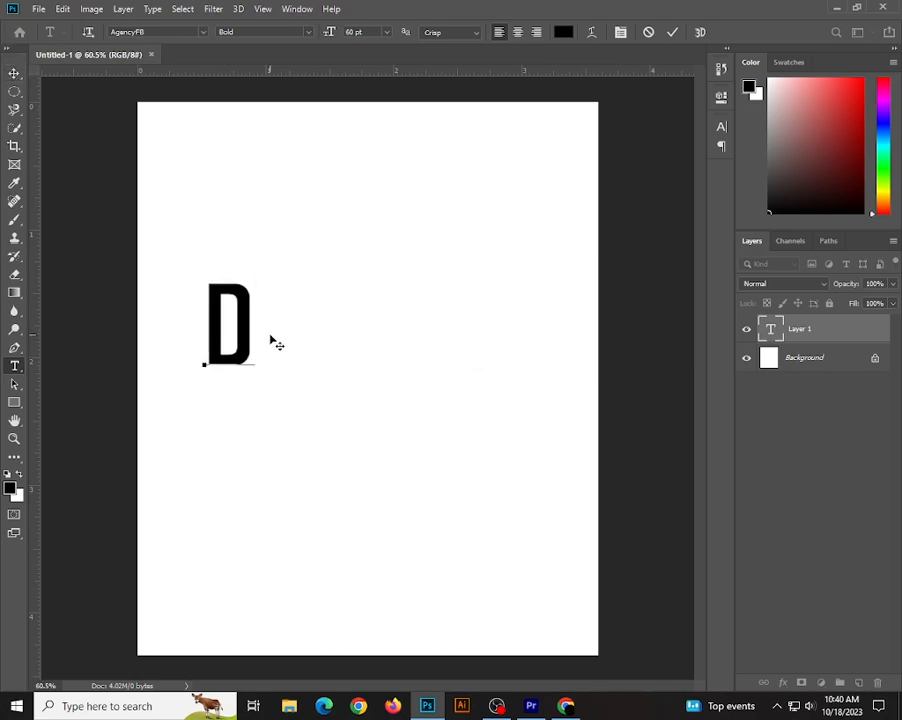
{"action": "left_click_drag", "start_coordinate": [239, 327], "coordinate": [195, 328]}
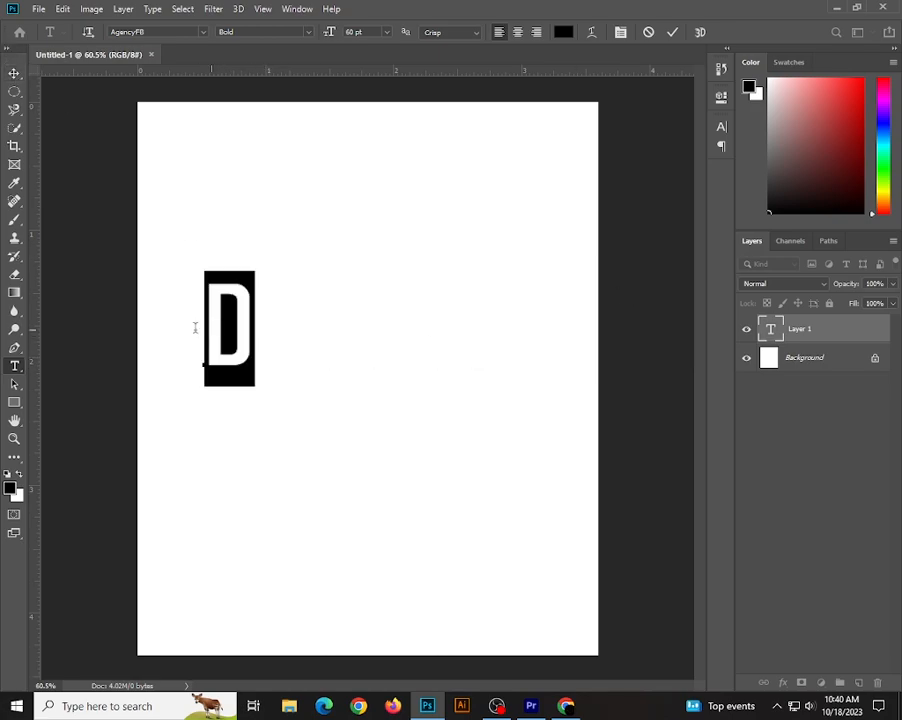
{"action": "left_click", "coordinate": [720, 128]}
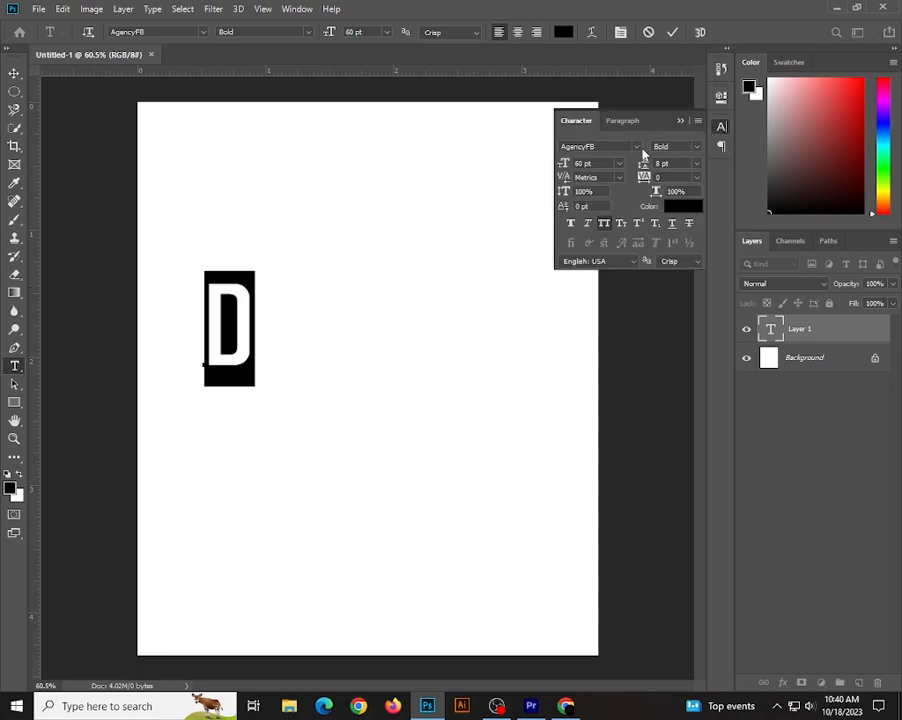
{"action": "left_click", "coordinate": [681, 121]}
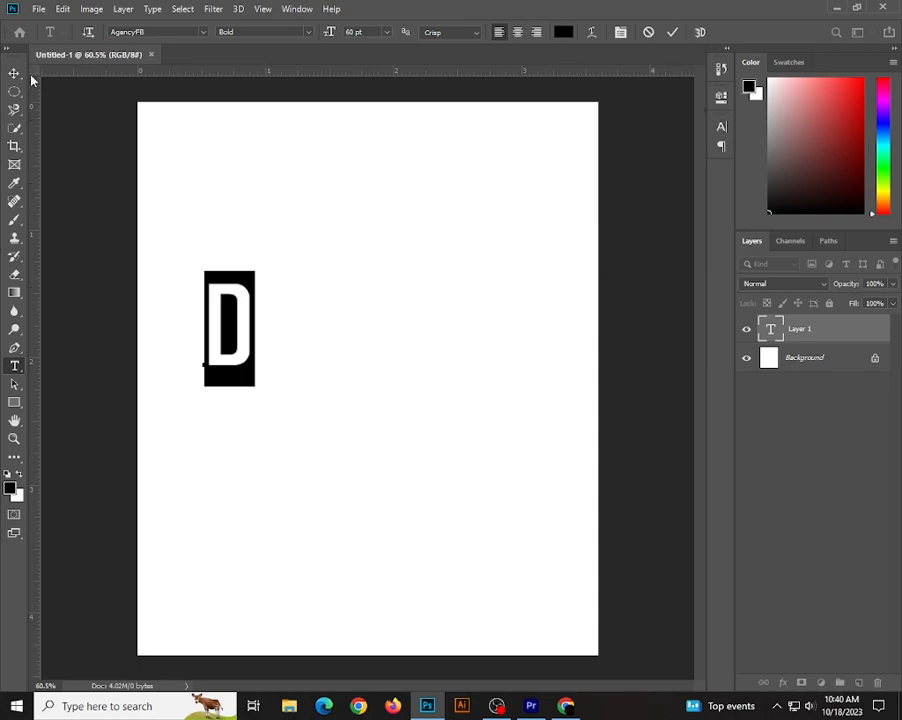
{"action": "key", "text": "ctrl+Return"}
Enlarge the letter D to about 343% and center it on the canvas at X 540 px, Y 650 px.
{"action": "key", "text": "v"}
{"action": "left_click_drag", "start_coordinate": [248, 344], "coordinate": [354, 326]}
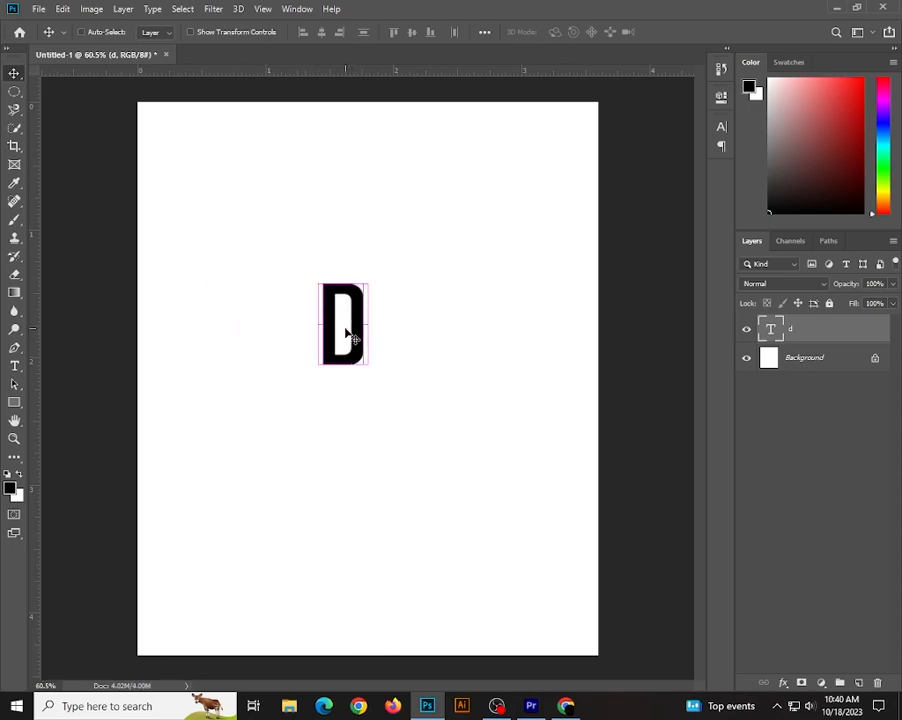
{"action": "key", "text": "ctrl+t"}
{"action": "left_click_drag", "start_coordinate": [369, 389], "coordinate": [521, 586]}
{"action": "left_click_drag", "start_coordinate": [446, 505], "coordinate": [417, 436]}
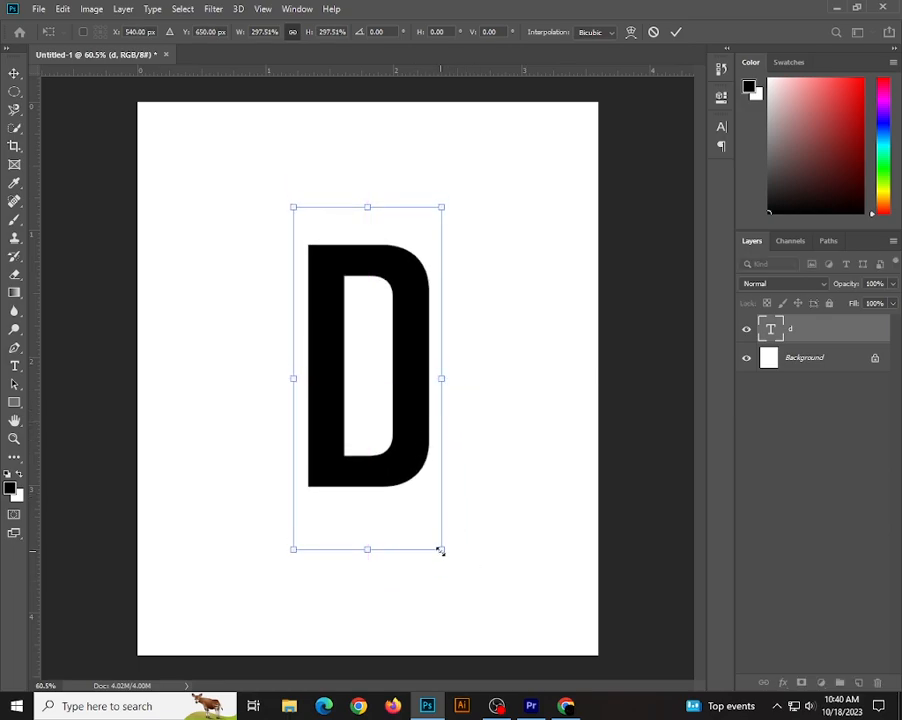
{"action": "left_click_drag", "start_coordinate": [441, 550], "coordinate": [460, 588]}
{"action": "left_click_drag", "start_coordinate": [427, 502], "coordinate": [421, 483]}
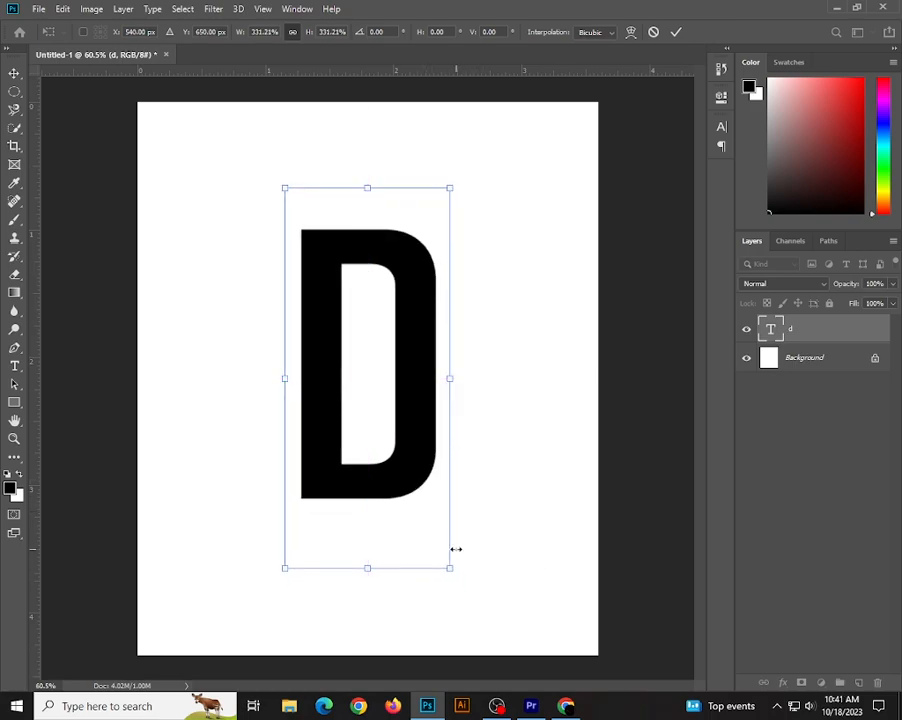
{"action": "left_click_drag", "start_coordinate": [449, 566], "coordinate": [460, 580]}
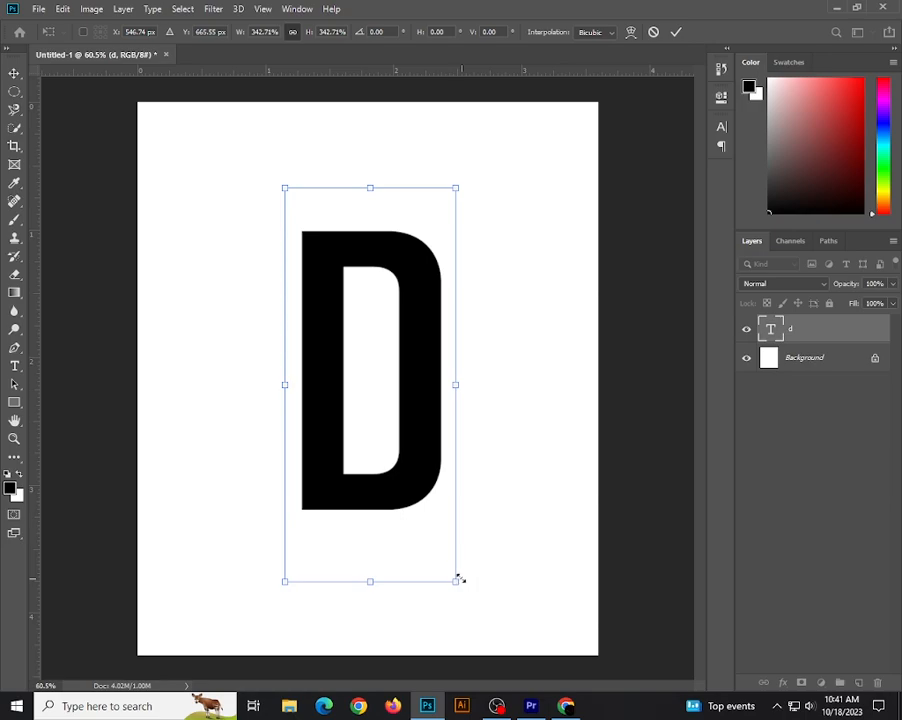
{"action": "left_click_drag", "start_coordinate": [425, 494], "coordinate": [419, 483]}
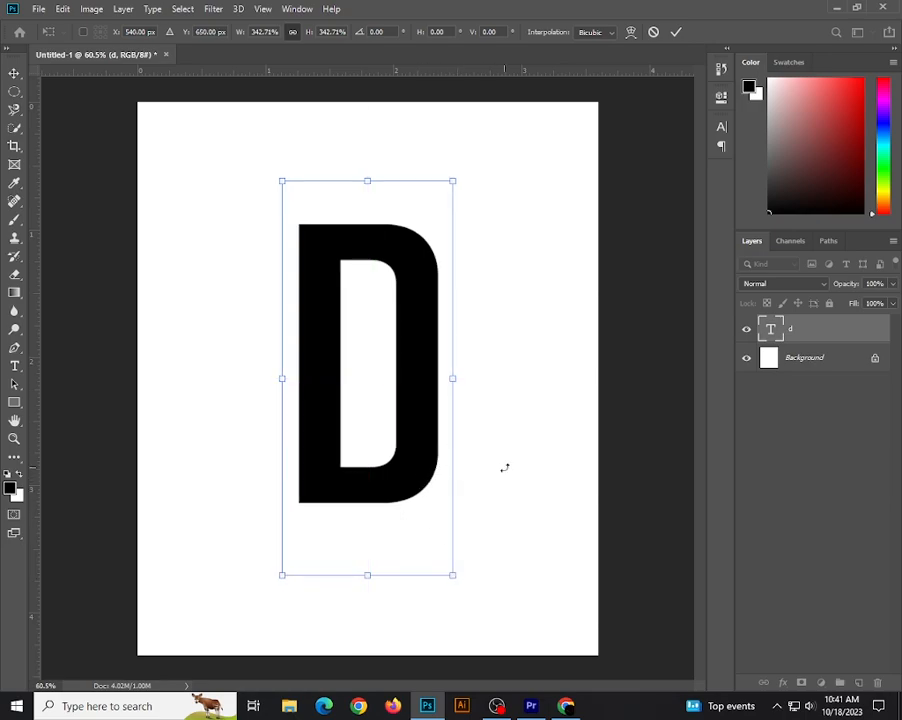
{"action": "key", "text": "Return"}
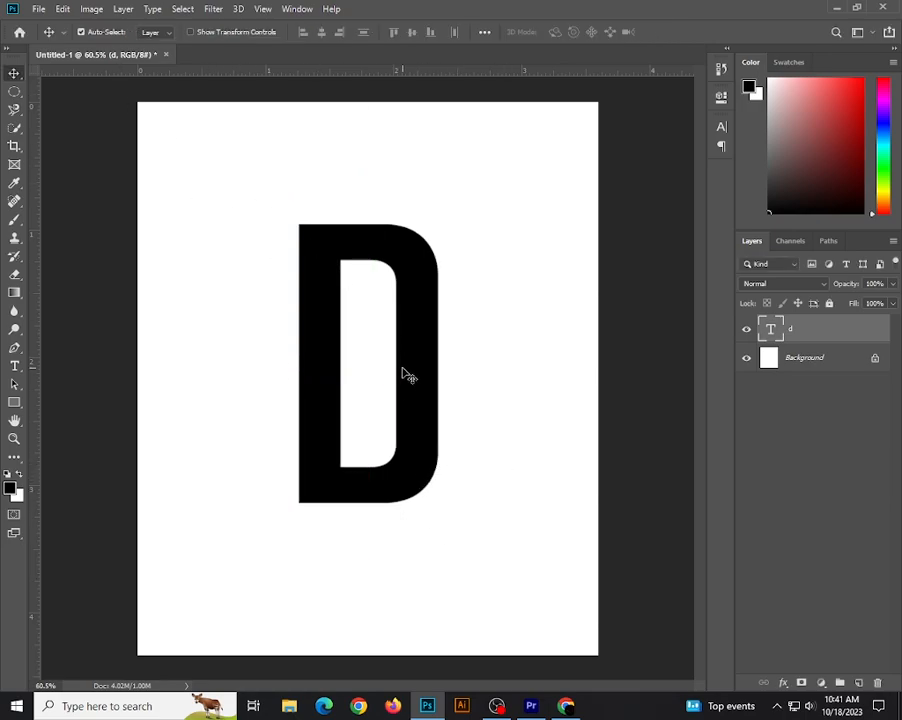
Place the playful-bottle-nosed-dolphin JPG from Downloads as a linked image above the letter and set its opacity to 50%.
{"action": "left_click", "coordinate": [38, 10]}
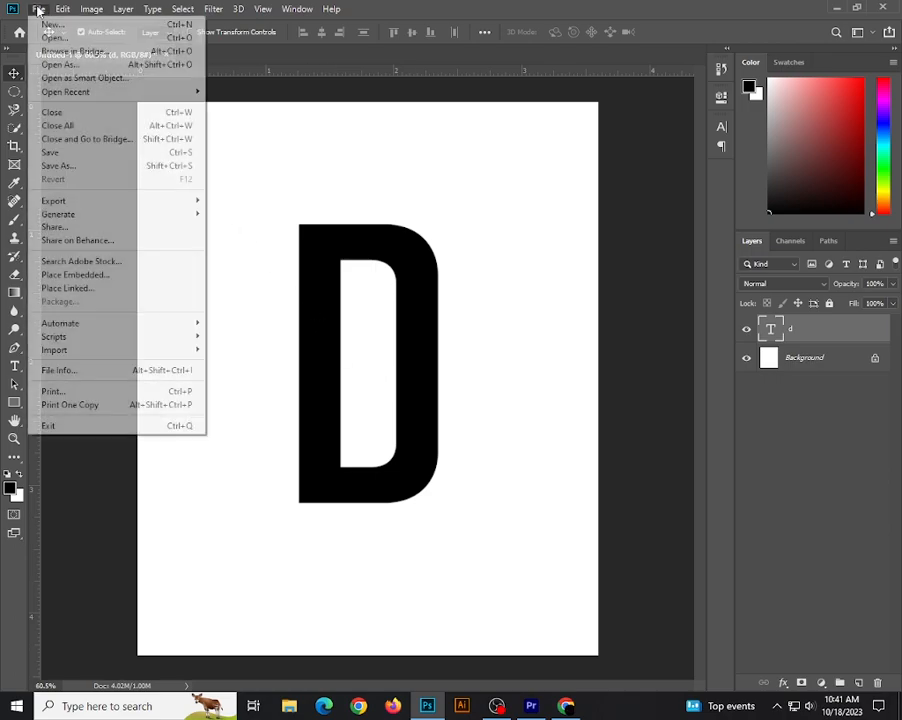
{"action": "left_click", "coordinate": [96, 290]}
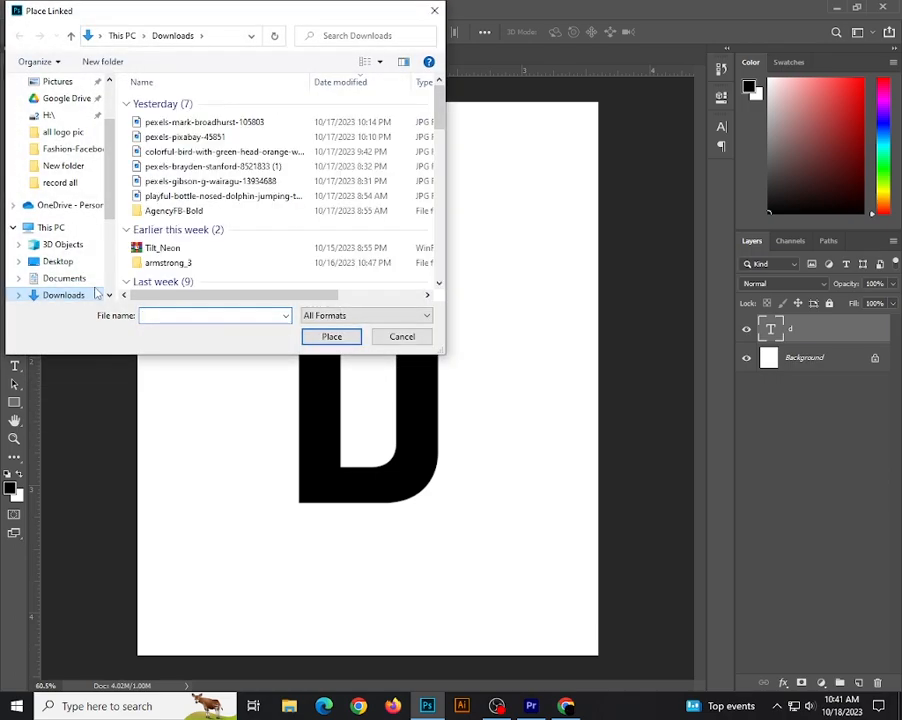
{"action": "left_click", "coordinate": [253, 198]}
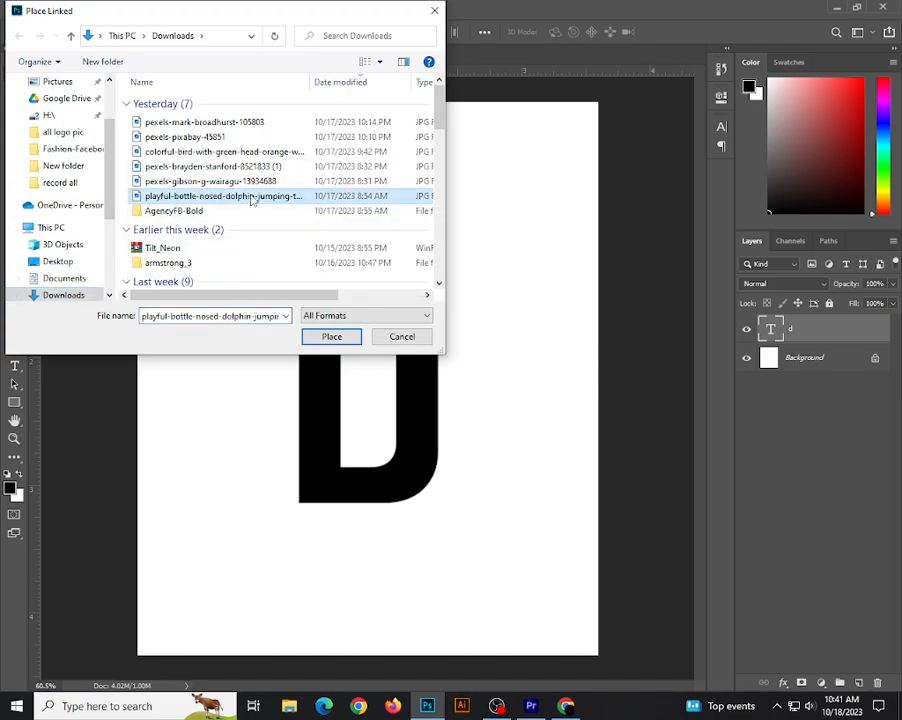
{"action": "left_click", "coordinate": [329, 340]}
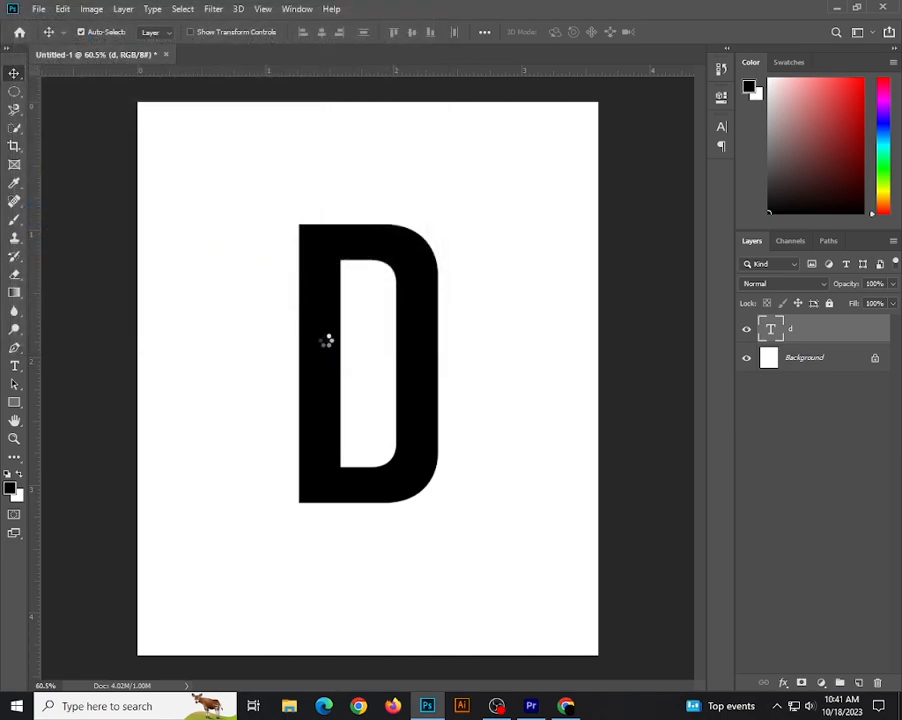
{"action": "left_click", "coordinate": [893, 304]}
{"action": "left_click_drag", "start_coordinate": [891, 304], "coordinate": [860, 305]}
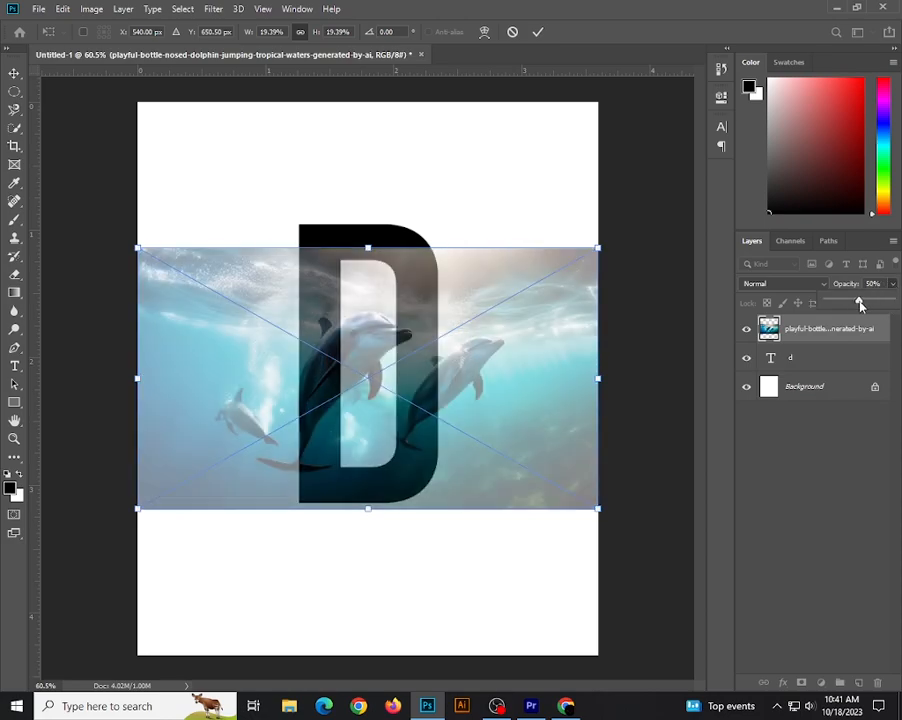
Flip the dolphin image horizontally and scale it to about 20.91% so it matches the letter's height.
{"action": "left_click_drag", "start_coordinate": [479, 320], "coordinate": [477, 314]}
{"action": "left_click_drag", "start_coordinate": [370, 240], "coordinate": [369, 215]}
{"action": "right_click", "coordinate": [470, 293]}
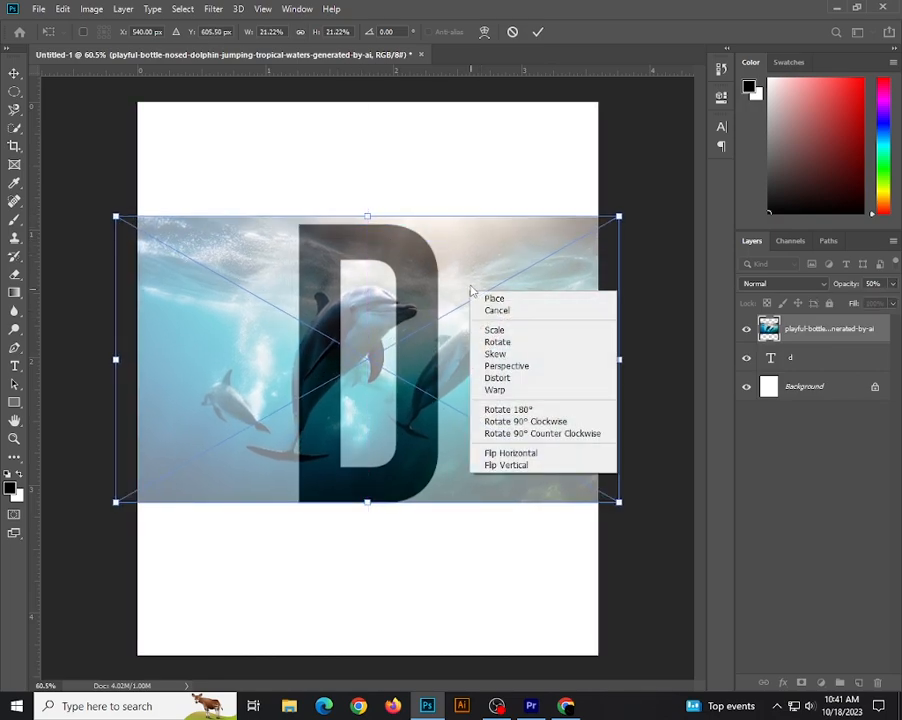
{"action": "left_click", "coordinate": [517, 451]}
{"action": "left_click_drag", "start_coordinate": [503, 412], "coordinate": [529, 418]}
{"action": "left_click_drag", "start_coordinate": [394, 217], "coordinate": [396, 223]}
Nudge the dolphin image over the letter to about X 594.5 px, Y 616.5 px.
{"action": "key", "text": "Up"}
{"action": "key", "text": "Up"}
{"action": "key", "text": "Up"}
{"action": "key", "text": "Up"}
{"action": "key", "text": "Up"}
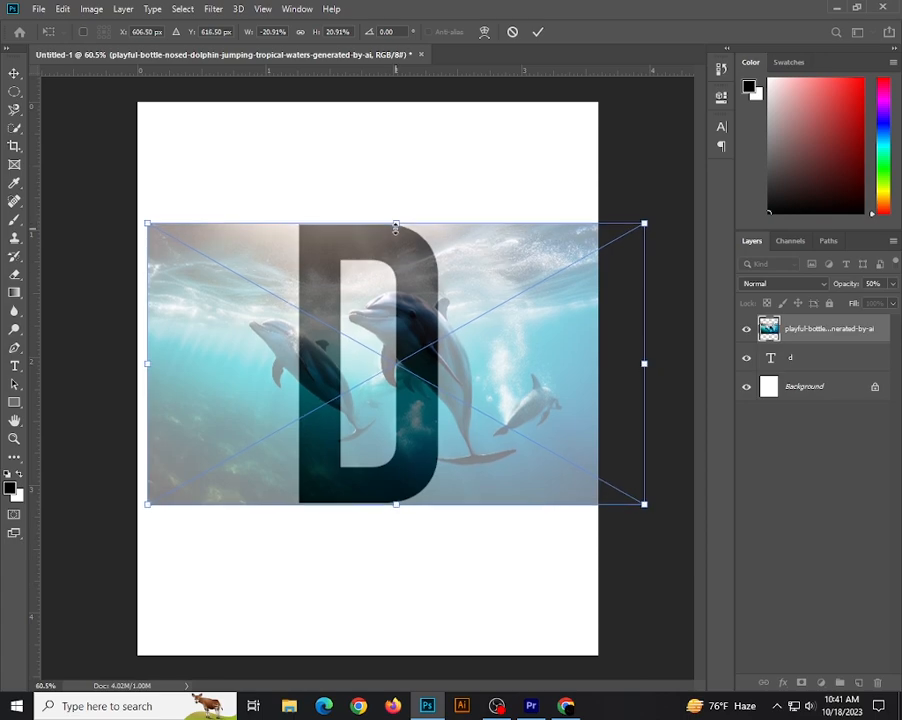
{"action": "key", "text": "Down"}
{"action": "key", "text": "Down"}
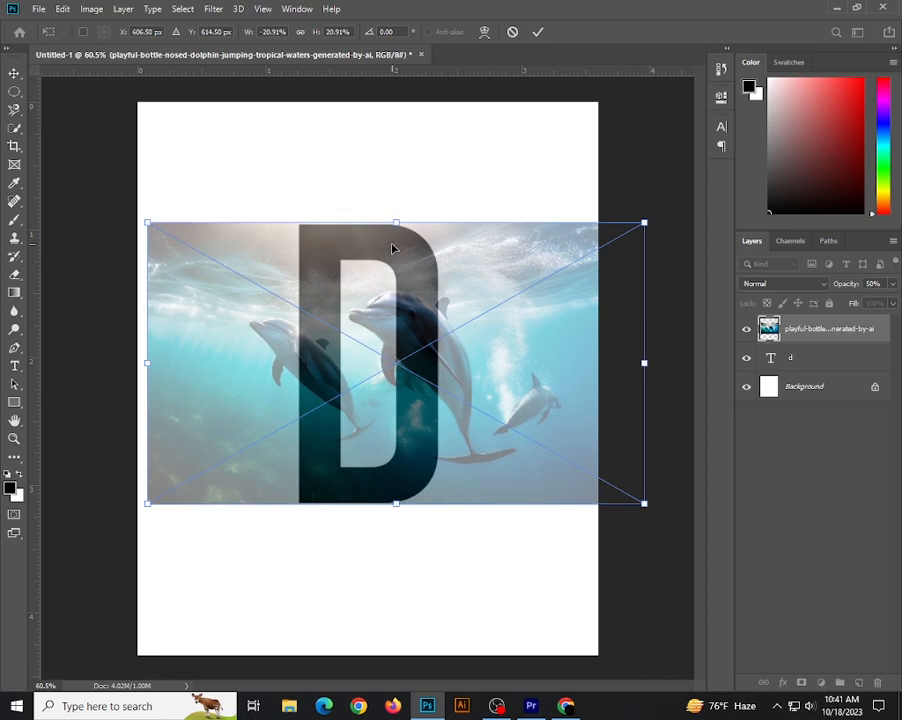
{"action": "key", "text": "Left"}
{"action": "key", "text": "Left"}
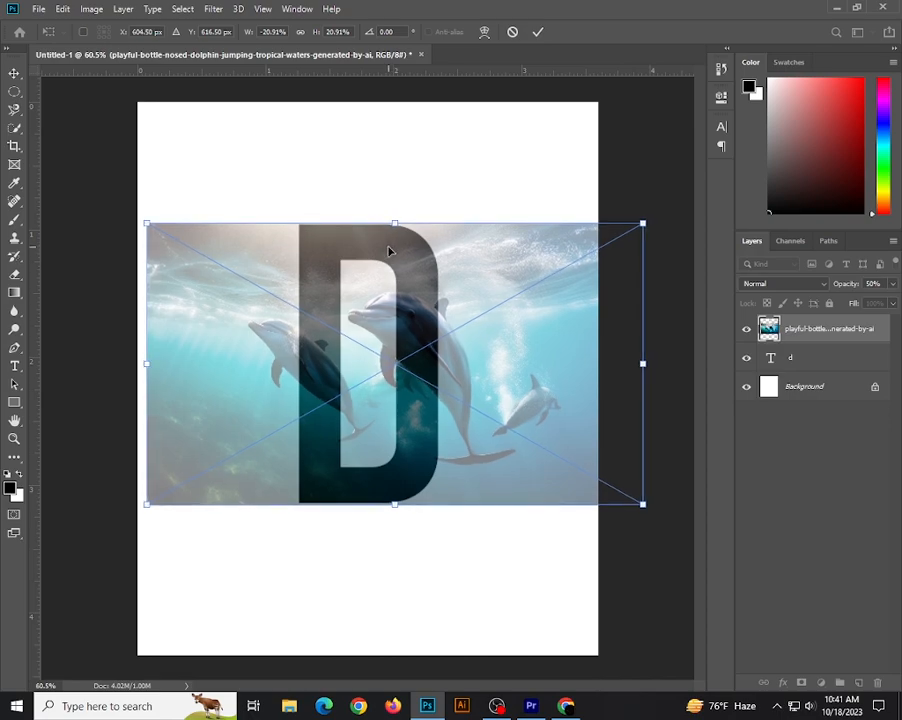
{"action": "key", "text": "Left"}
{"action": "key", "text": "Left"}
{"action": "key", "text": "Left"}
{"action": "key", "text": "Left"}
{"action": "key", "text": "Left"}
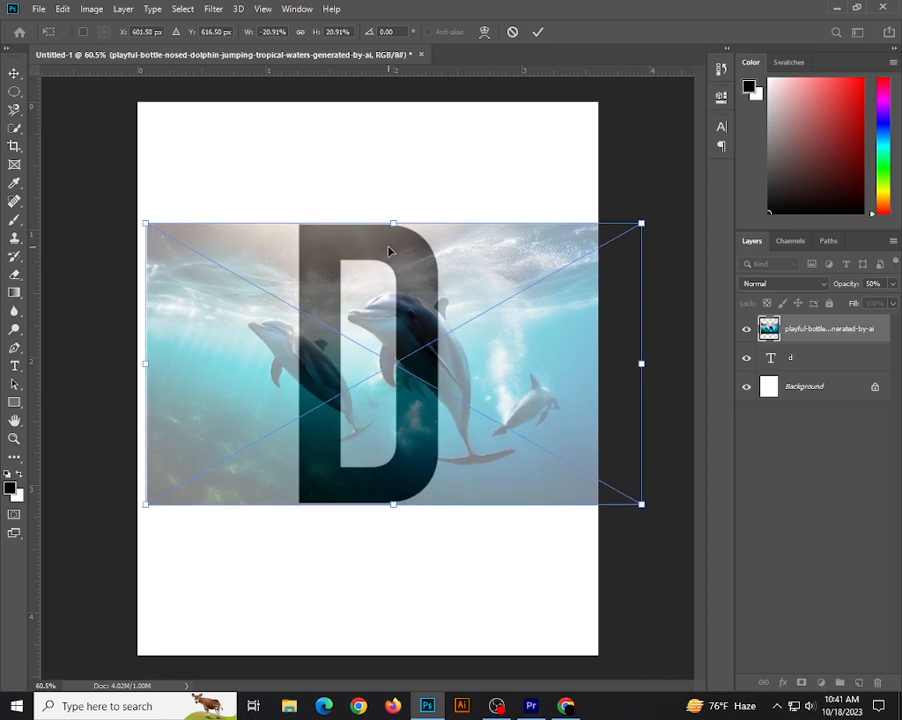
{"action": "key", "text": "Left"}
{"action": "key", "text": "Left"}
{"action": "key", "text": "Left"}
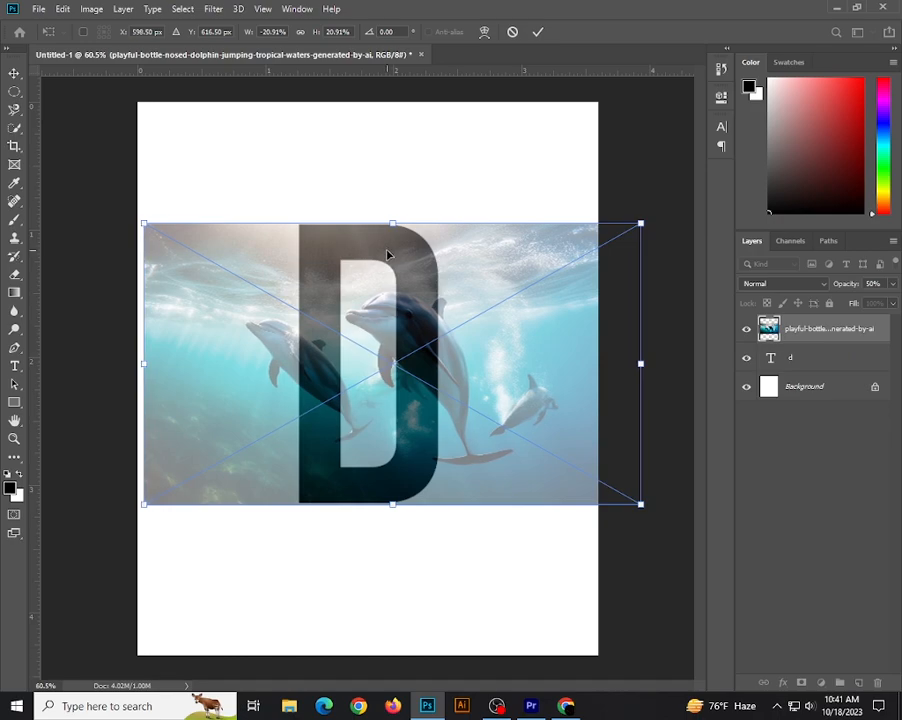
{"action": "key", "text": "Left"}
{"action": "key", "text": "Left"}
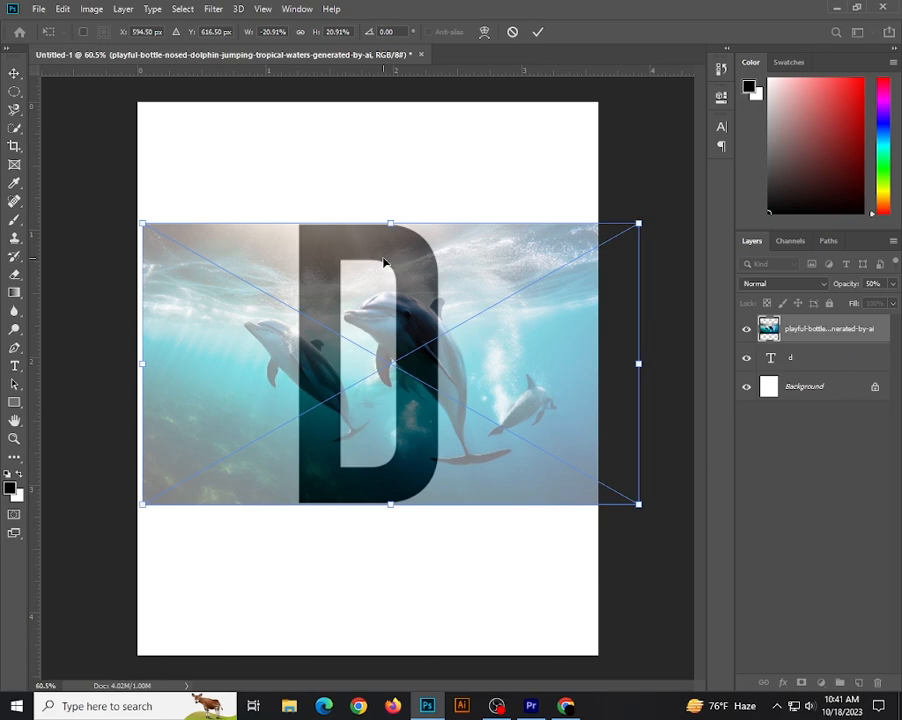
Set the dolphin image's opacity to 100% and commit its placement.
{"action": "left_click", "coordinate": [893, 284]}
{"action": "left_click_drag", "start_coordinate": [858, 304], "coordinate": [896, 303]}
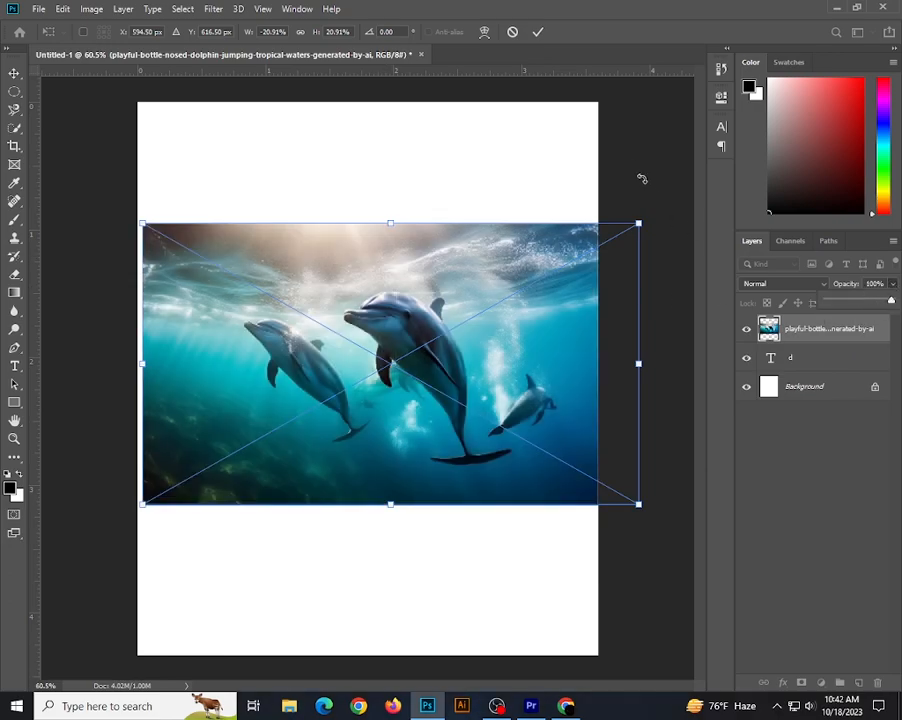
{"action": "key", "text": "Return"}
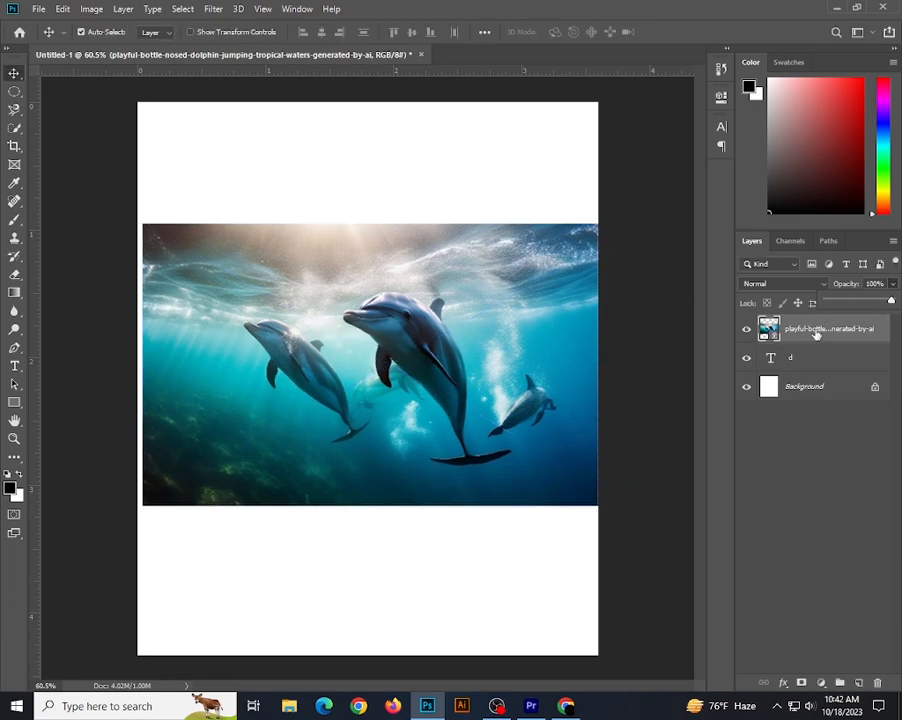
Duplicate the dolphin layer and clip the lower dolphin layer to the letter D with a clipping mask.
{"action": "left_click_drag", "start_coordinate": [817, 335], "coordinate": [859, 681]}
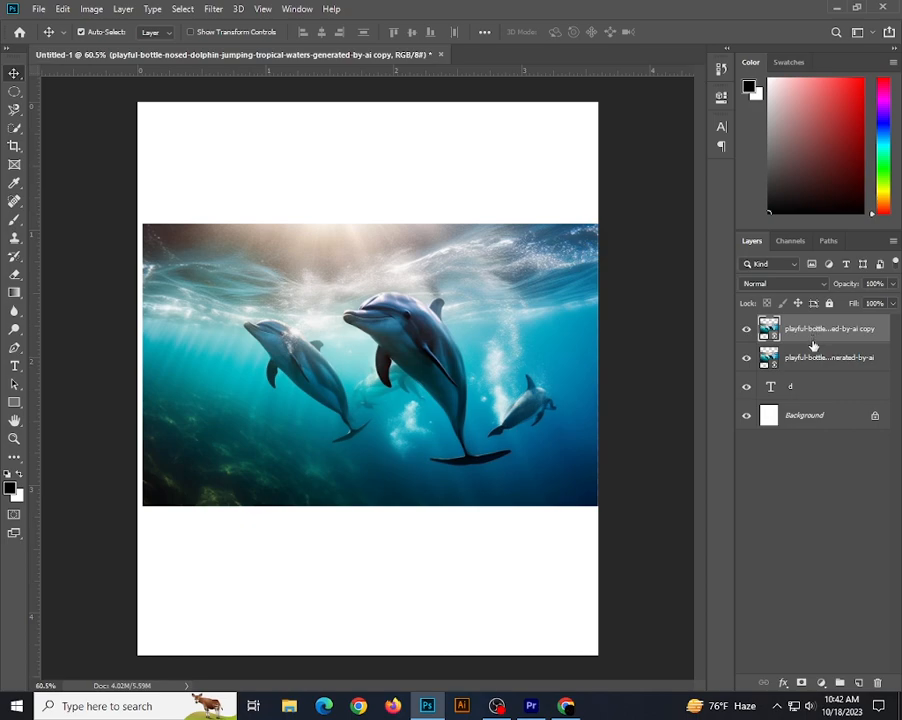
{"action": "left_click", "coordinate": [810, 360]}
{"action": "right_click", "coordinate": [810, 360]}
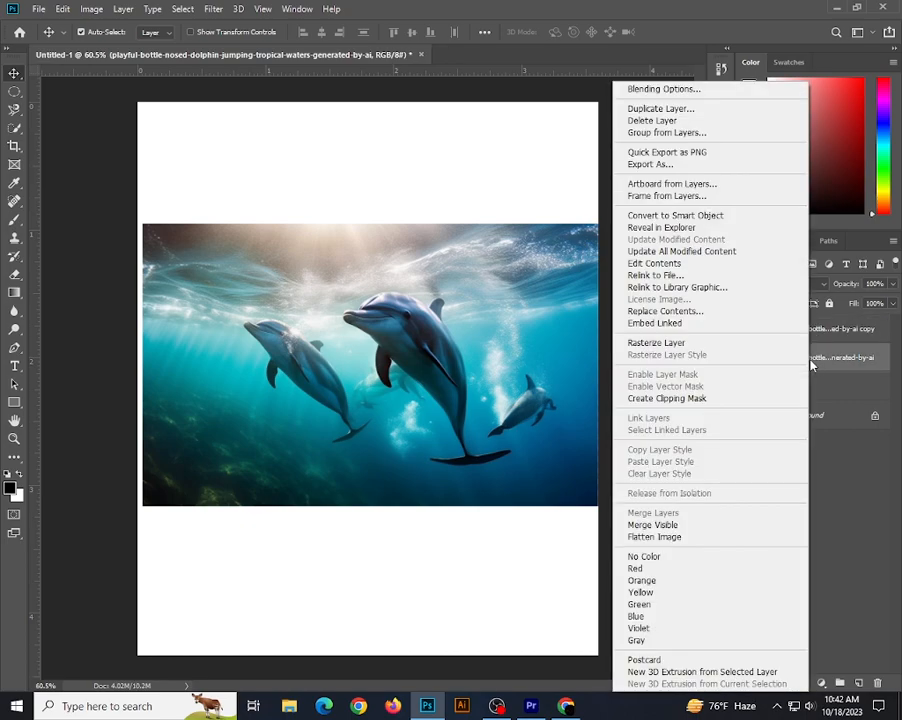
{"action": "left_click", "coordinate": [694, 400]}
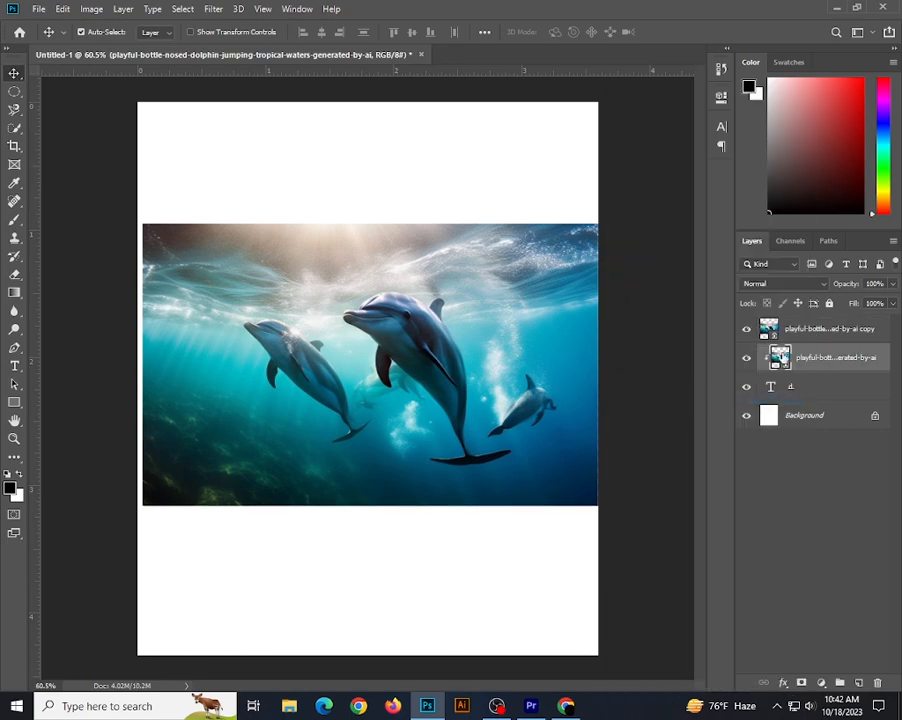
Select the dolphins on the top dolphin copy using automatic subject selection.
{"action": "left_click", "coordinate": [817, 331]}
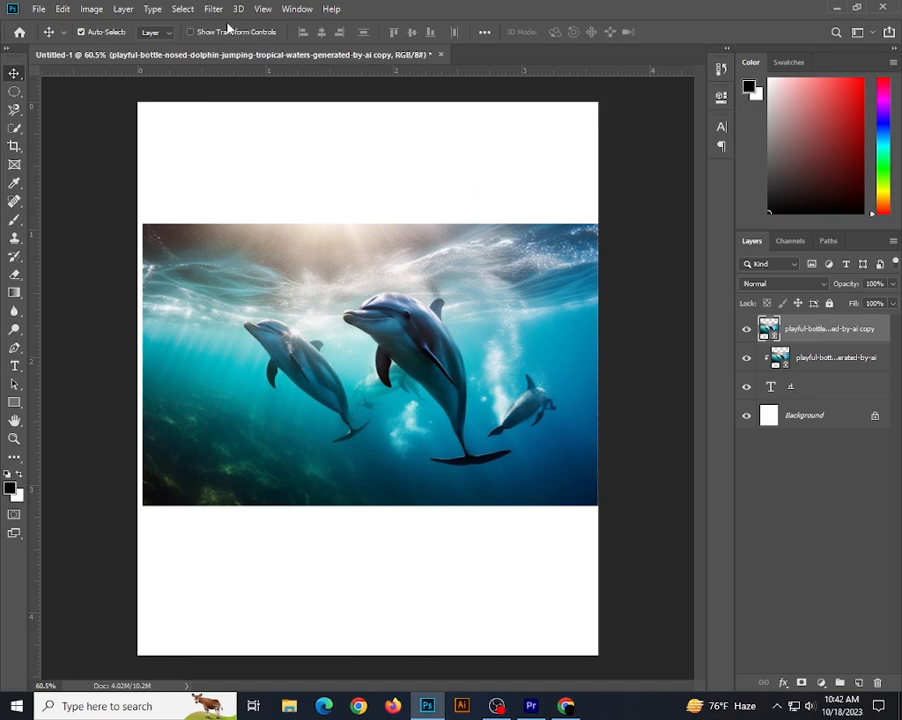
{"action": "left_click", "coordinate": [182, 9]}
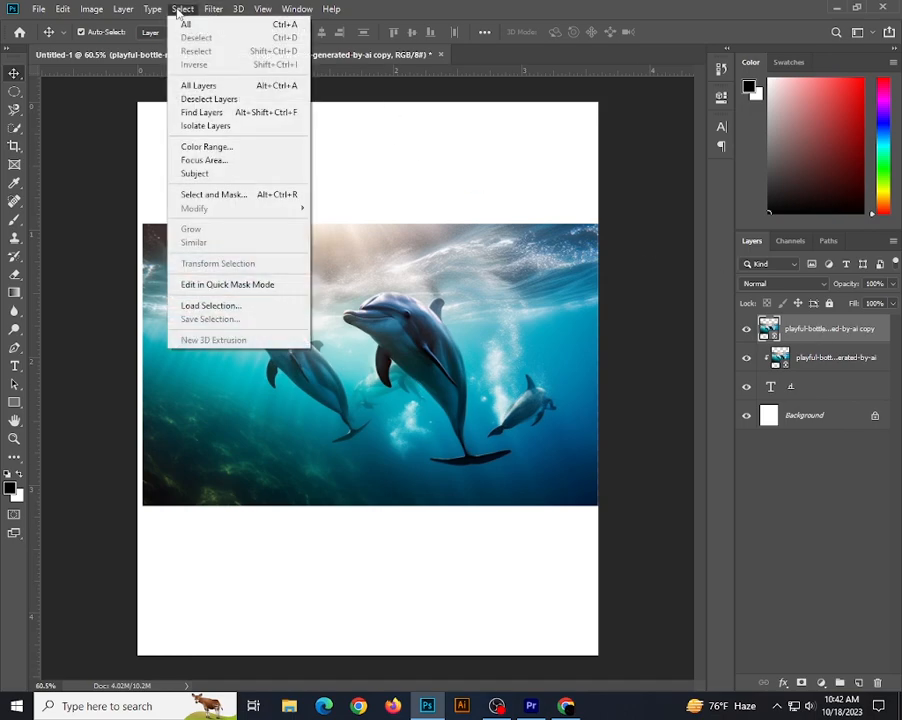
{"action": "left_click", "coordinate": [224, 176]}
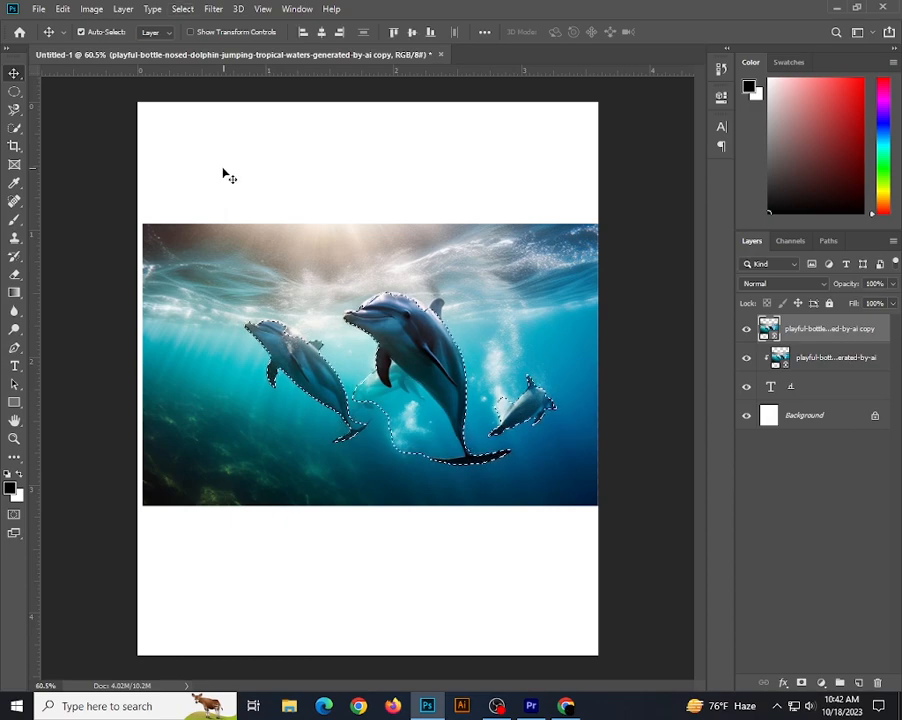
Subtract the water and faint dolphin beside the large dolphin from the selection with Quick Selection, and mask the top dolphin copy with it.
{"action": "scroll", "coordinate": [308, 386], "scroll_direction": "up", "scroll_amount": 2}
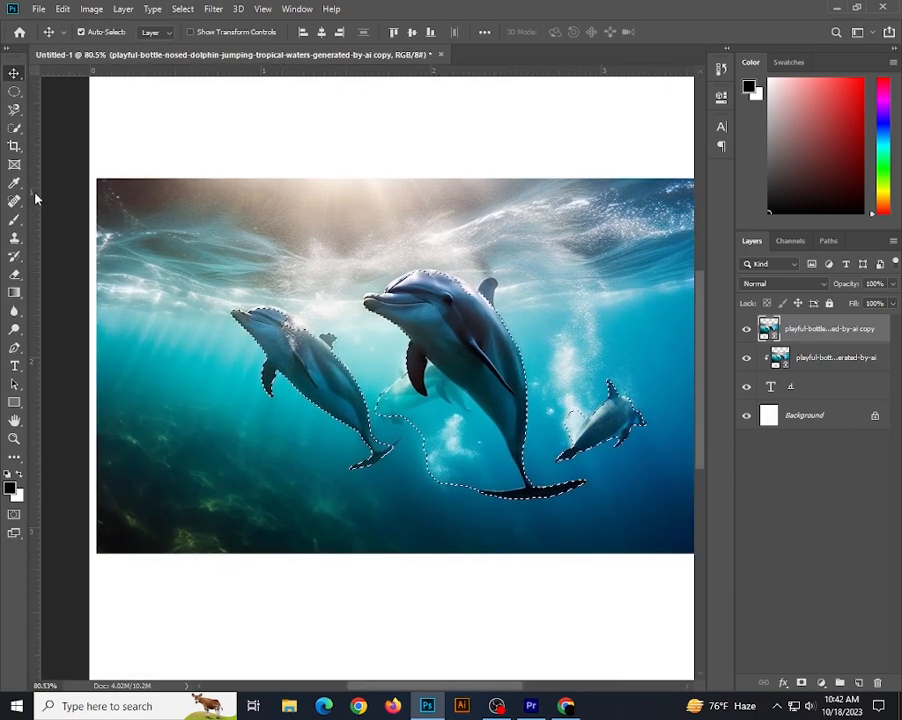
{"action": "left_click", "coordinate": [15, 129]}
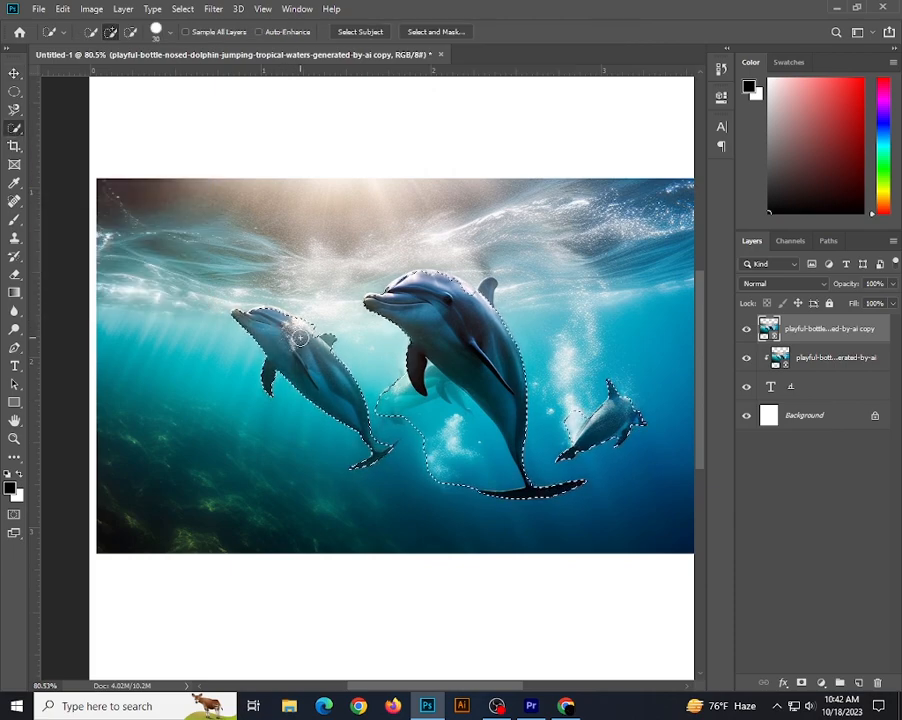
{"action": "key", "text": "alt"}
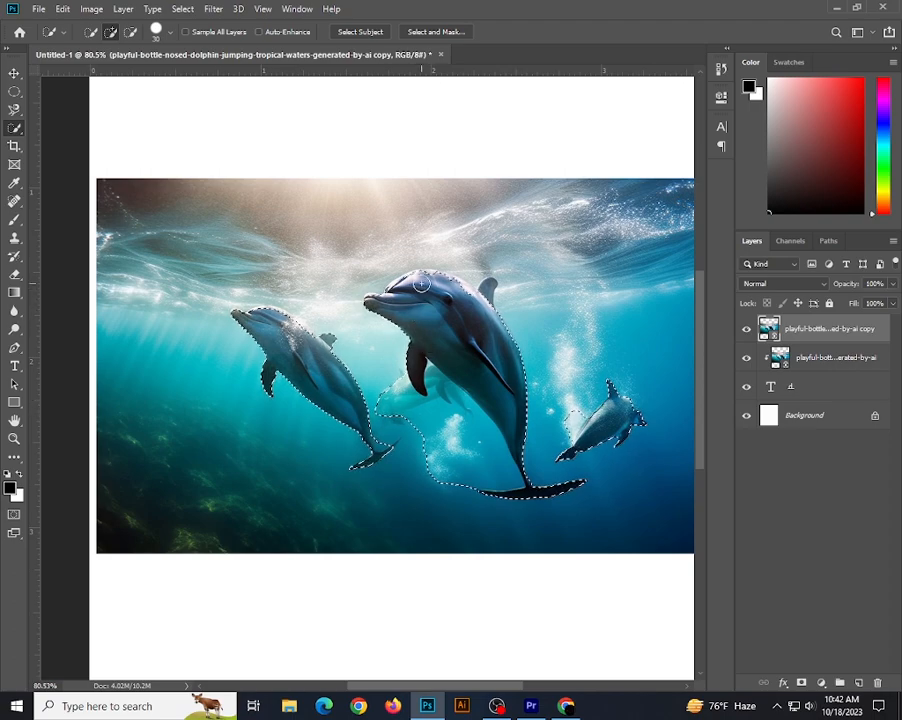
{"action": "key", "text": "alt"}
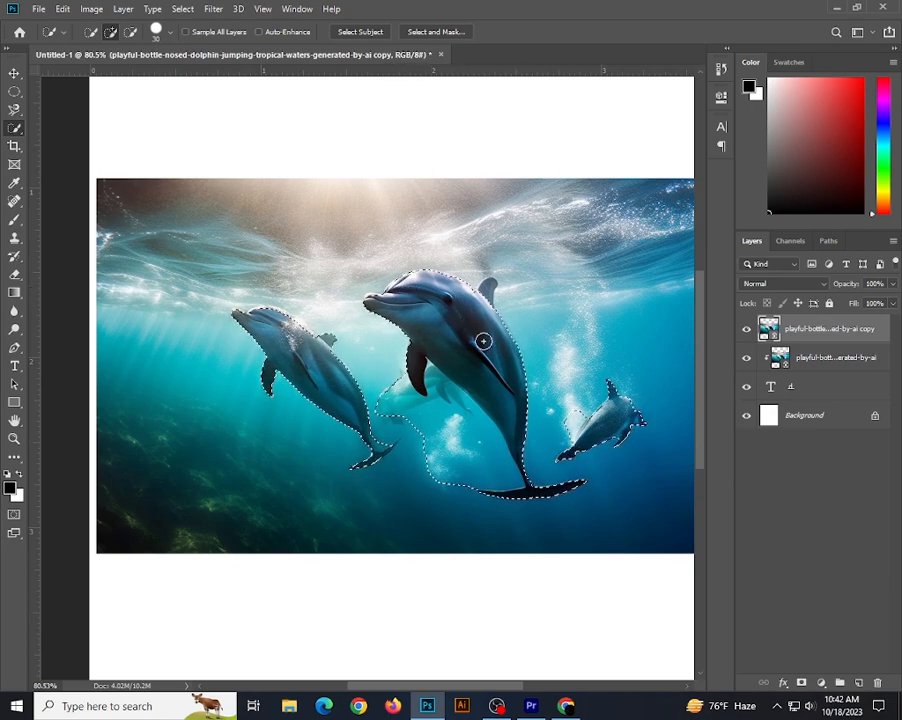
{"action": "scroll", "coordinate": [521, 383], "scroll_direction": "down", "scroll_amount": 1}
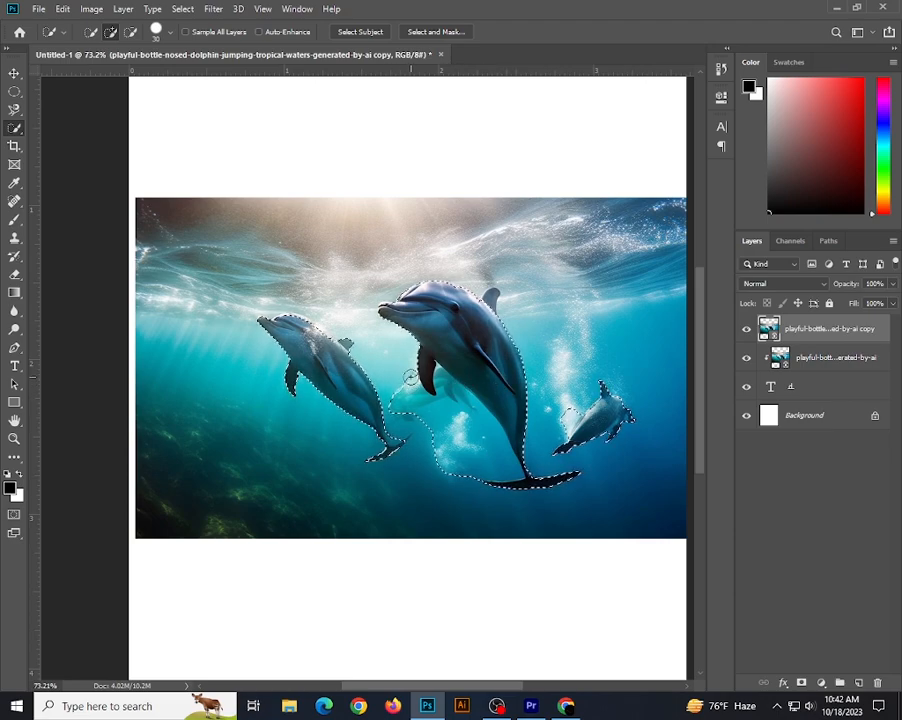
{"action": "key", "text": "alt"}
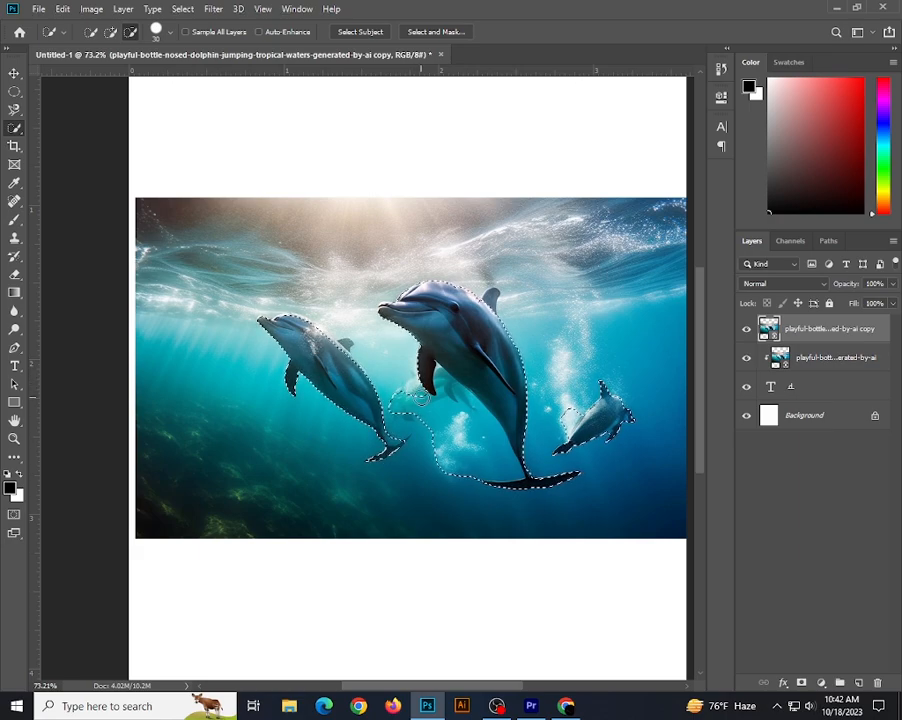
{"action": "left_click", "coordinate": [426, 402], "text": "alt"}
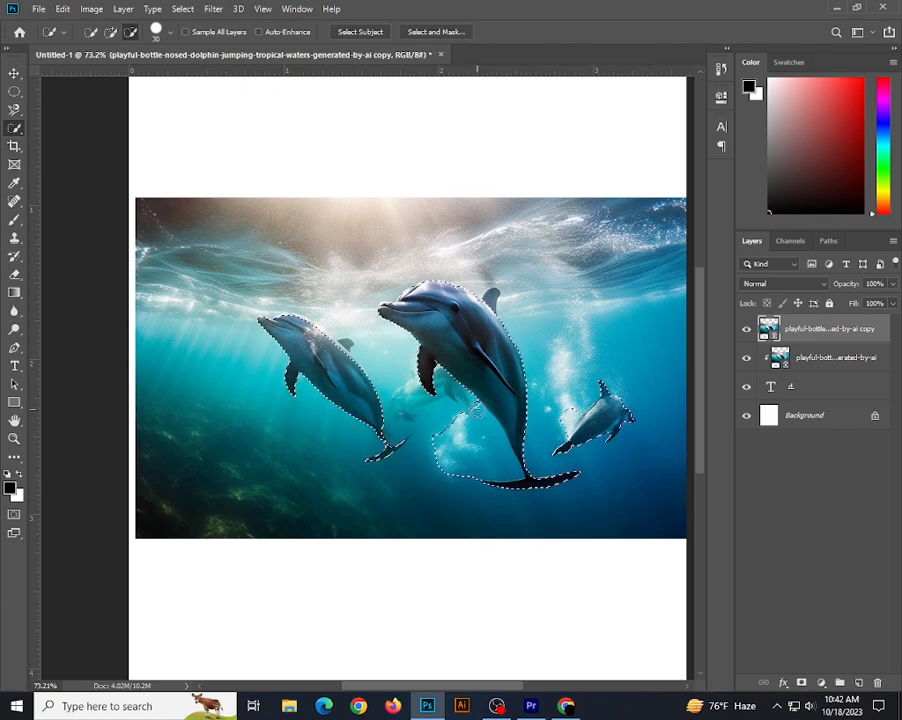
{"action": "mouse_move", "coordinate": [476, 416]}
{"action": "left_mouse_down"}
{"action": "mouse_move", "coordinate": [493, 436]}
{"action": "mouse_move", "coordinate": [466, 470]}
{"action": "mouse_move", "coordinate": [444, 468]}
{"action": "left_mouse_up"}
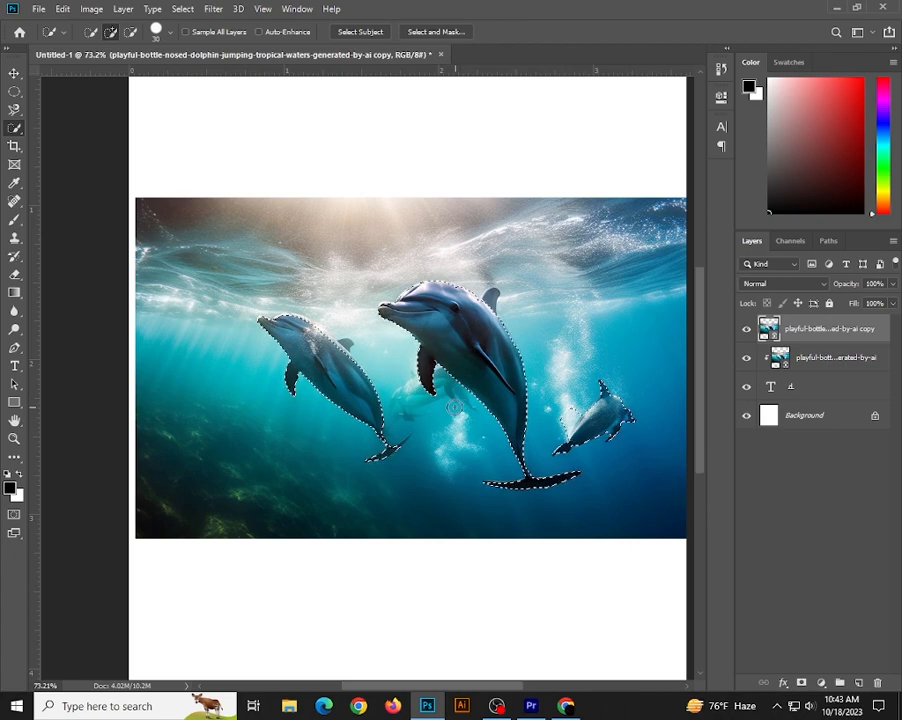
{"action": "scroll", "coordinate": [452, 406], "scroll_direction": "up", "scroll_amount": 1}
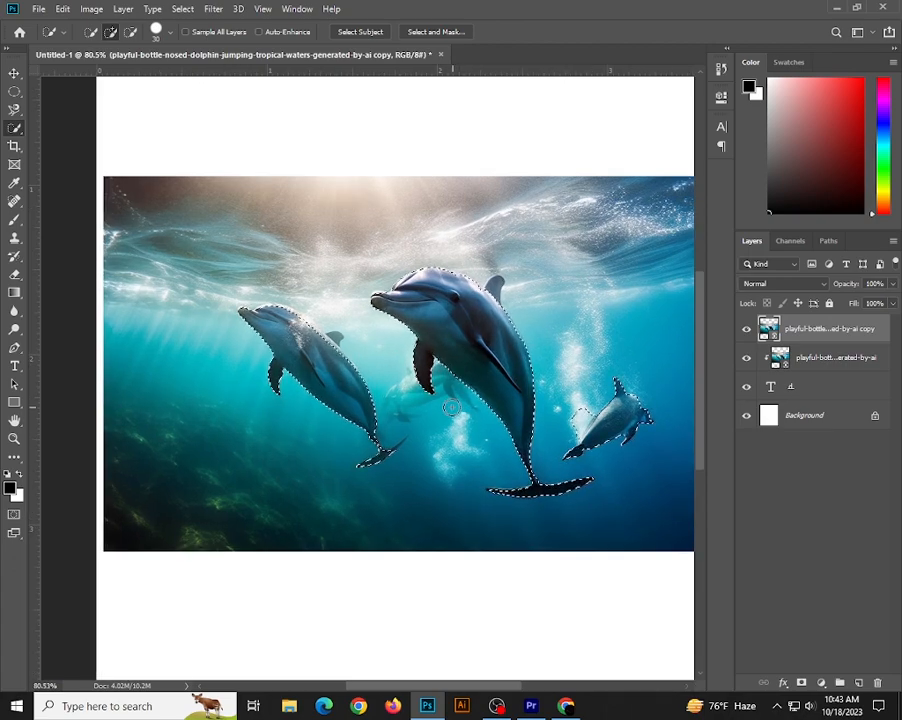
{"action": "left_click", "coordinate": [801, 682]}
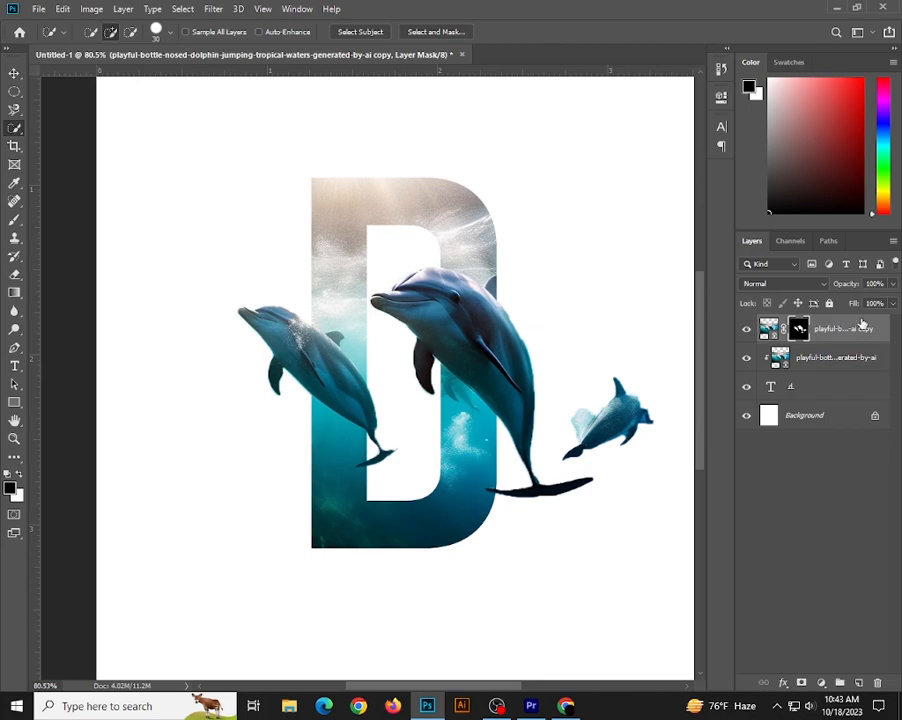
Load the letter D text layer's pixels as a selection and invert it.
{"action": "left_click", "coordinate": [795, 391]}
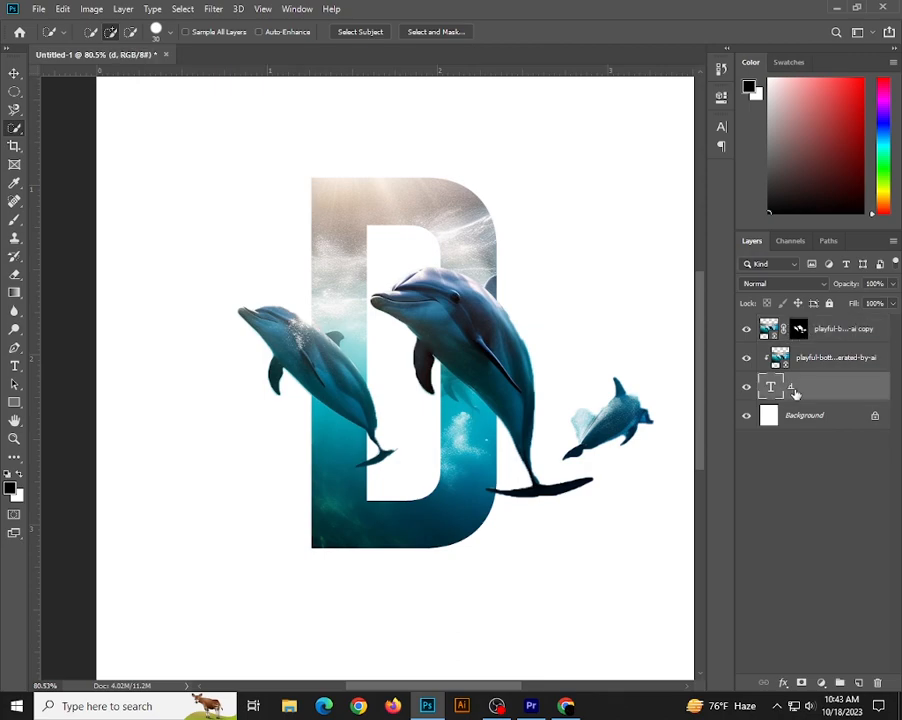
{"action": "right_click", "coordinate": [770, 387]}
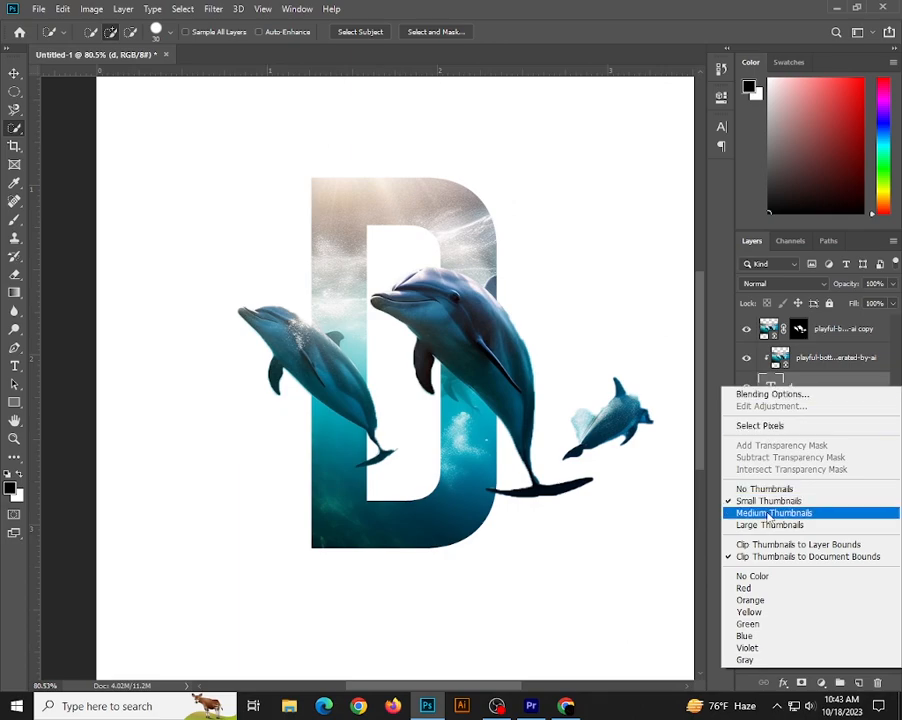
{"action": "left_click", "coordinate": [750, 426]}
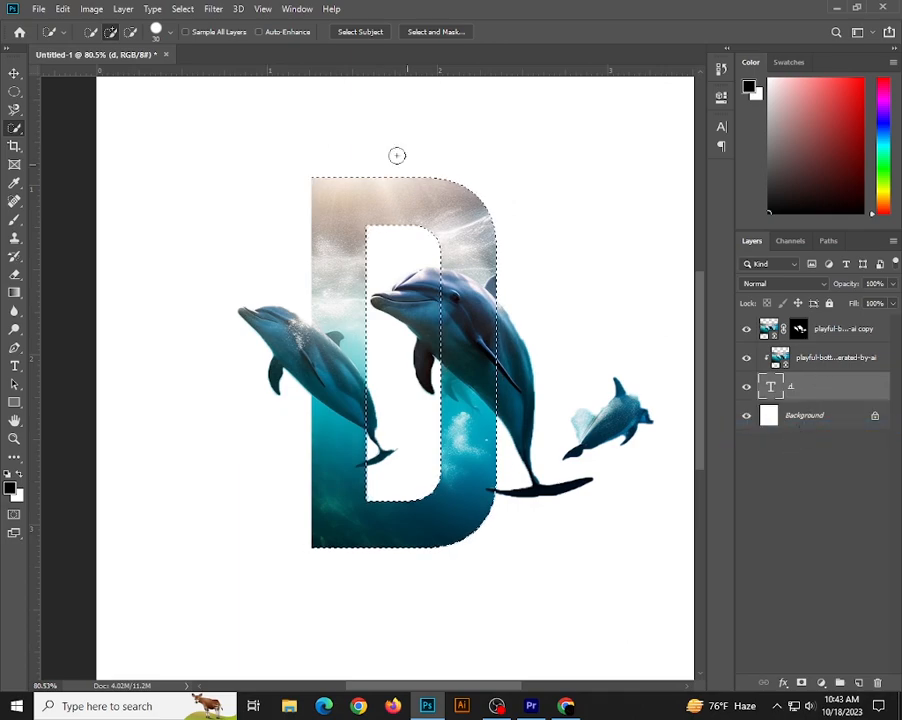
{"action": "left_click", "coordinate": [180, 9]}
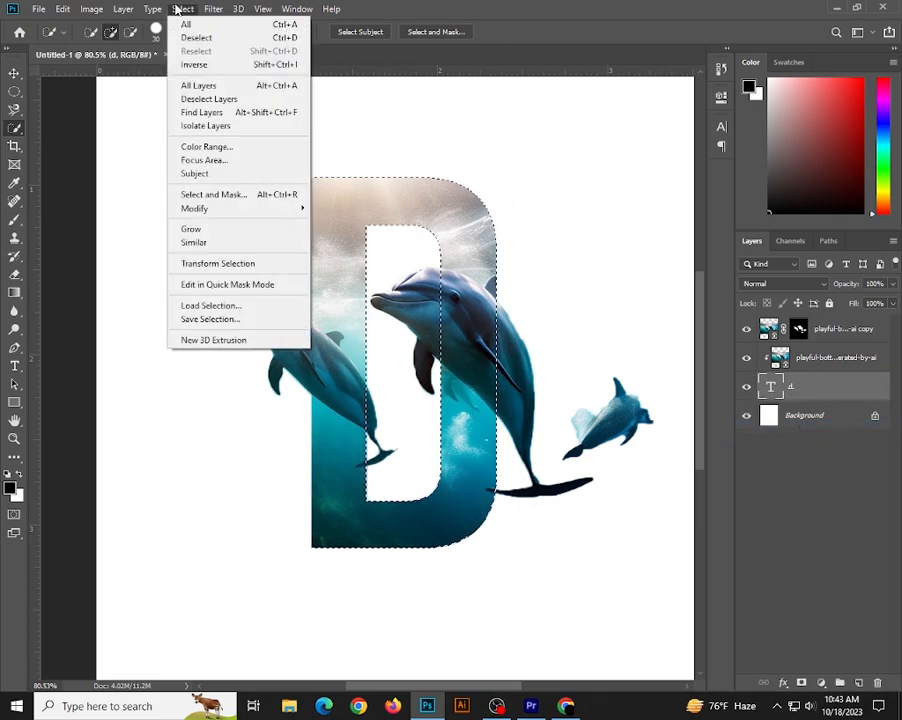
{"action": "left_click", "coordinate": [206, 67]}
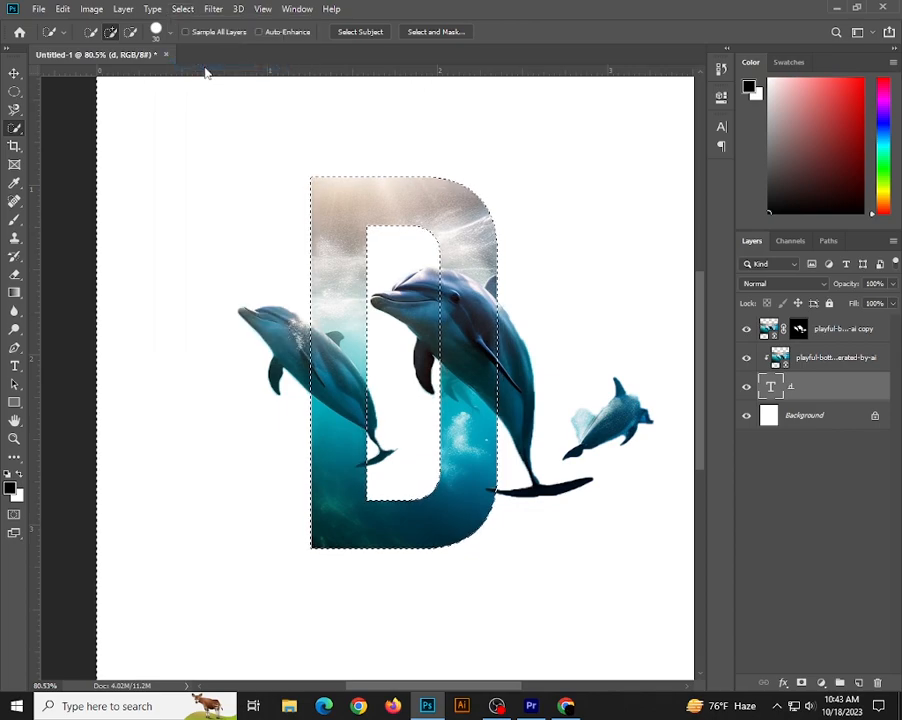
Brush black on the top dolphin copy's mask to hide both dolphins' tails and the small dolphin outside the letter, and deselect.
{"action": "left_click", "coordinate": [799, 330]}
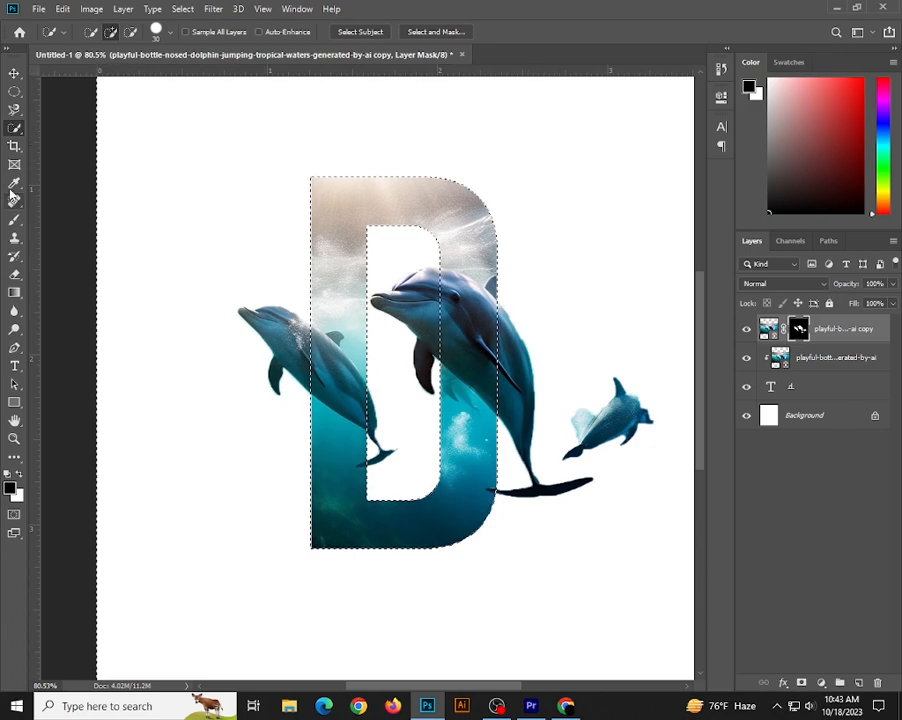
{"action": "left_click", "coordinate": [16, 222]}
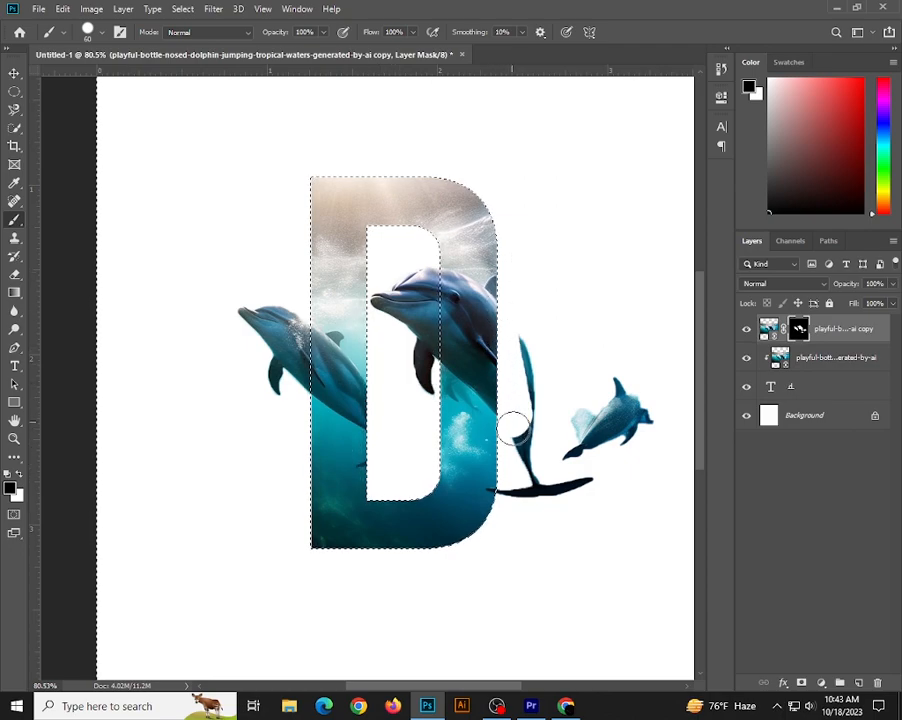
{"action": "mouse_move", "coordinate": [520, 344]}
{"action": "left_mouse_down"}
{"action": "mouse_move", "coordinate": [538, 445]}
{"action": "mouse_move", "coordinate": [510, 512]}
{"action": "left_mouse_up"}
{"action": "mouse_move", "coordinate": [515, 424]}
{"action": "left_mouse_down"}
{"action": "mouse_move", "coordinate": [547, 496]}
{"action": "mouse_move", "coordinate": [572, 479]}
{"action": "mouse_move", "coordinate": [582, 401]}
{"action": "mouse_move", "coordinate": [588, 478]}
{"action": "mouse_move", "coordinate": [600, 419]}
{"action": "left_mouse_up"}
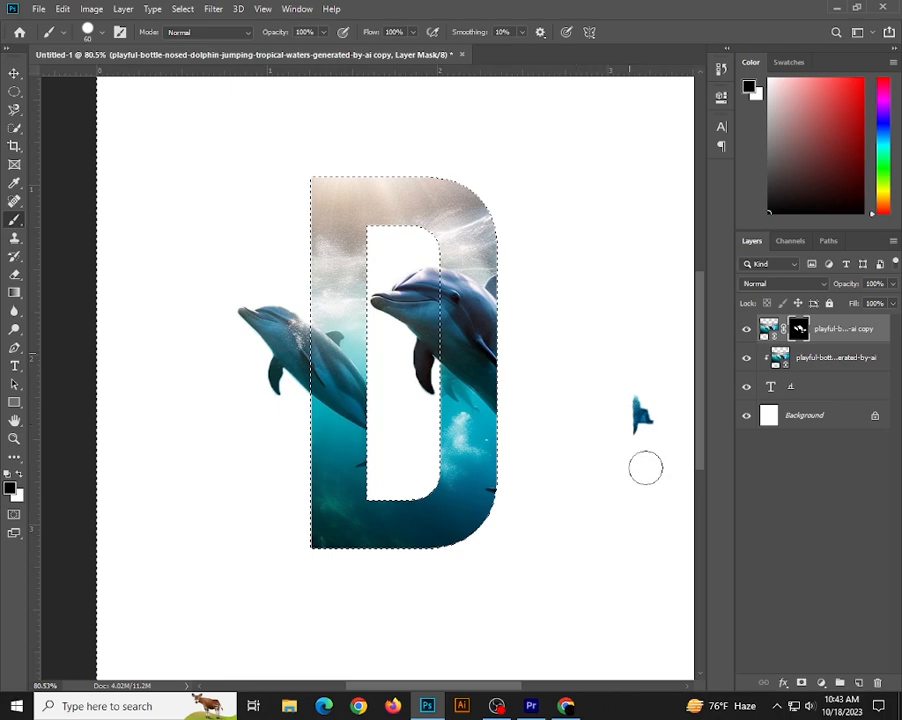
{"action": "left_click_drag", "start_coordinate": [644, 465], "coordinate": [640, 431]}
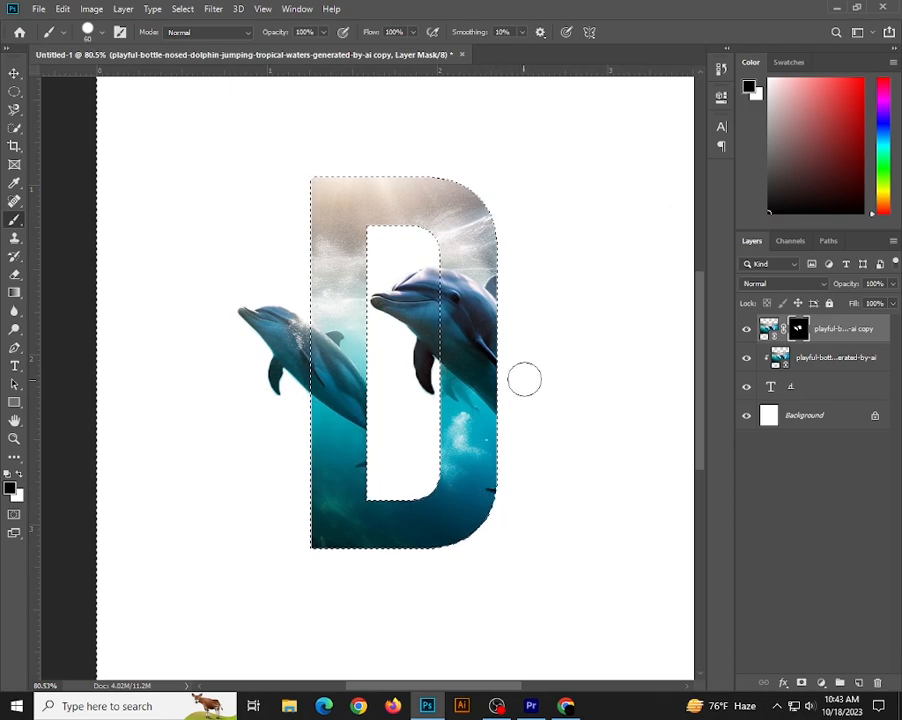
{"action": "left_click", "coordinate": [15, 74]}
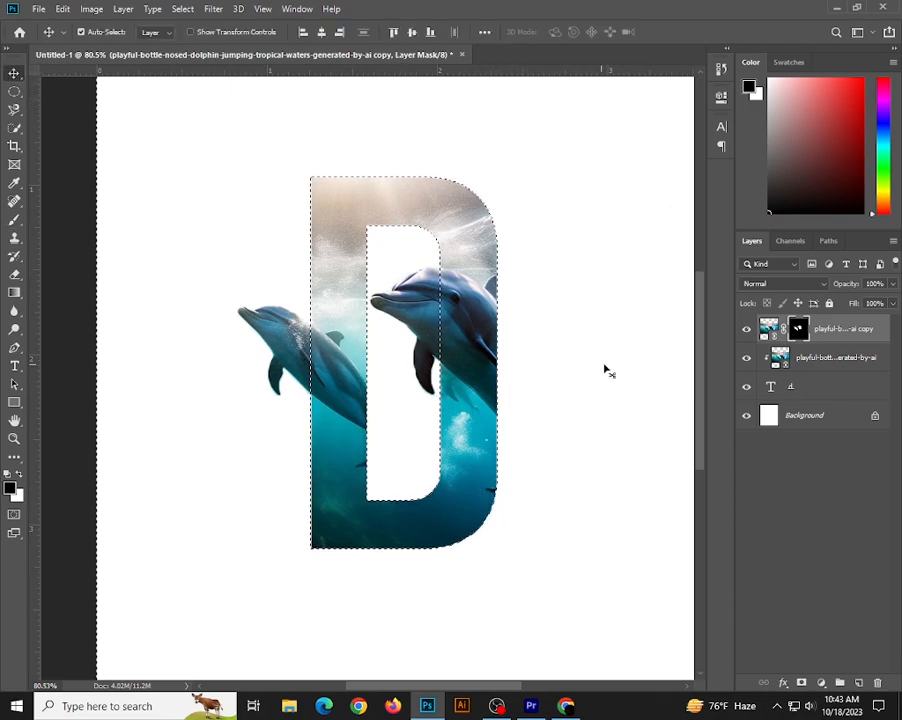
{"action": "key", "text": "ctrl+d"}
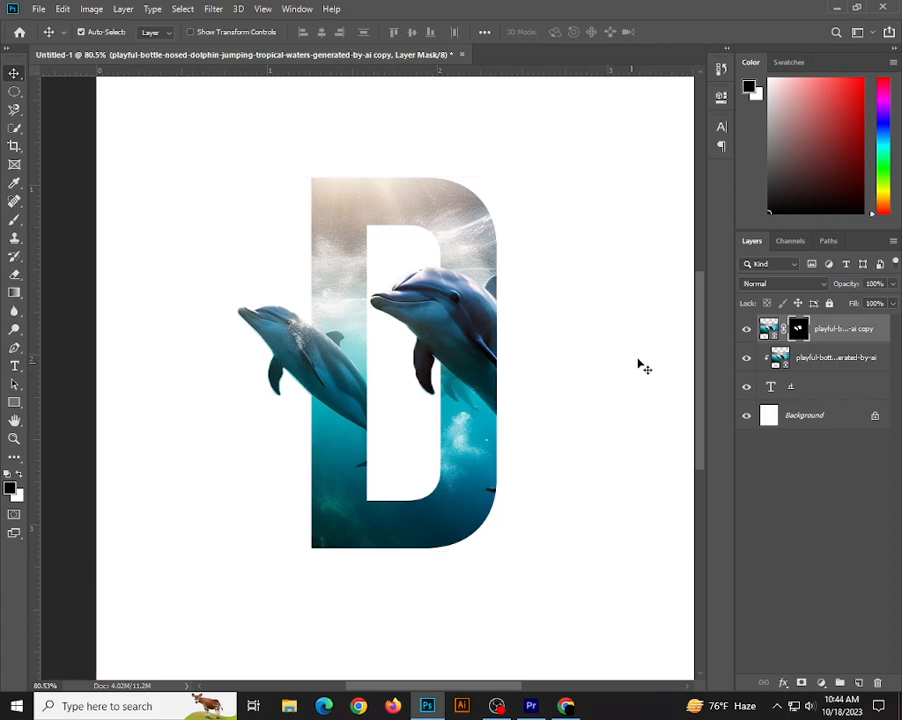
Duplicate the letter D text layer and move the unclipped letter layer above all other layers.
{"action": "scroll", "coordinate": [420, 347], "scroll_direction": "up", "scroll_amount": 1}
{"action": "scroll", "coordinate": [501, 332], "scroll_direction": "down", "scroll_amount": 2}
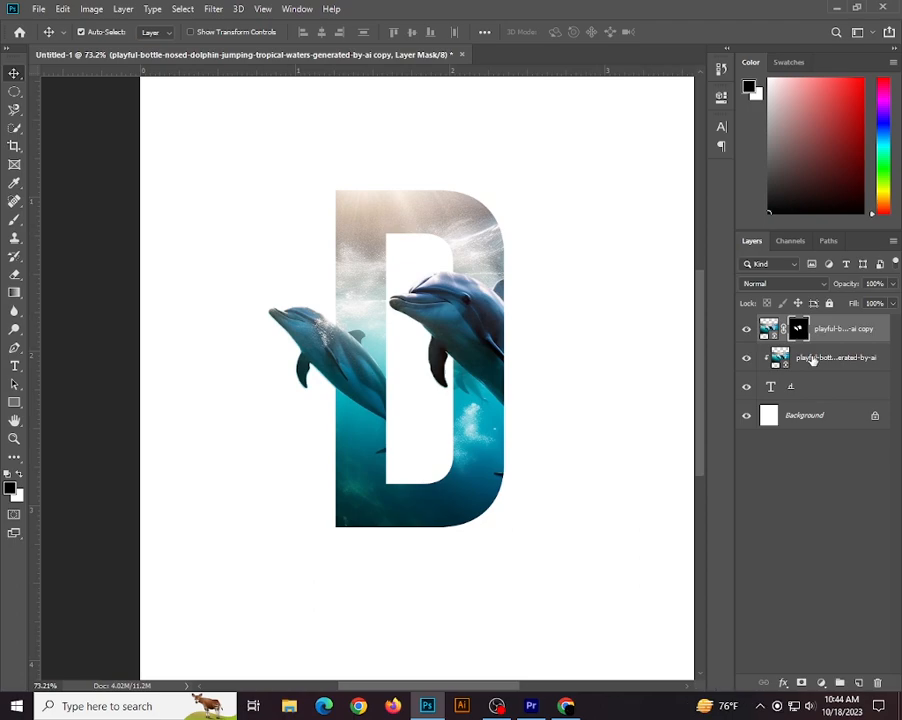
{"action": "left_click", "coordinate": [791, 357]}
{"action": "left_click", "coordinate": [808, 385]}
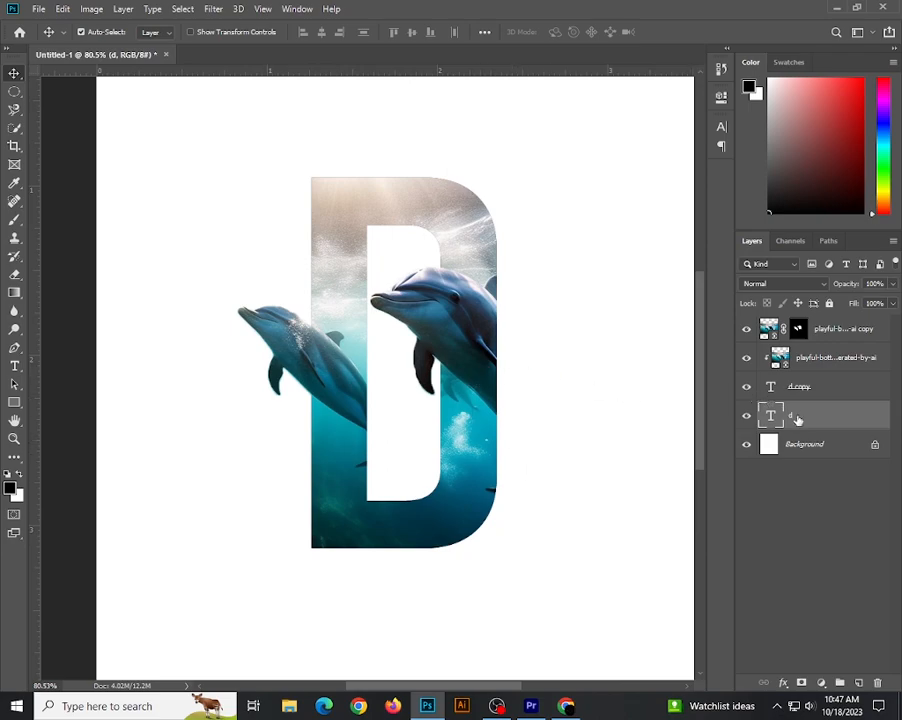
{"action": "left_click_drag", "start_coordinate": [810, 423], "coordinate": [810, 324]}
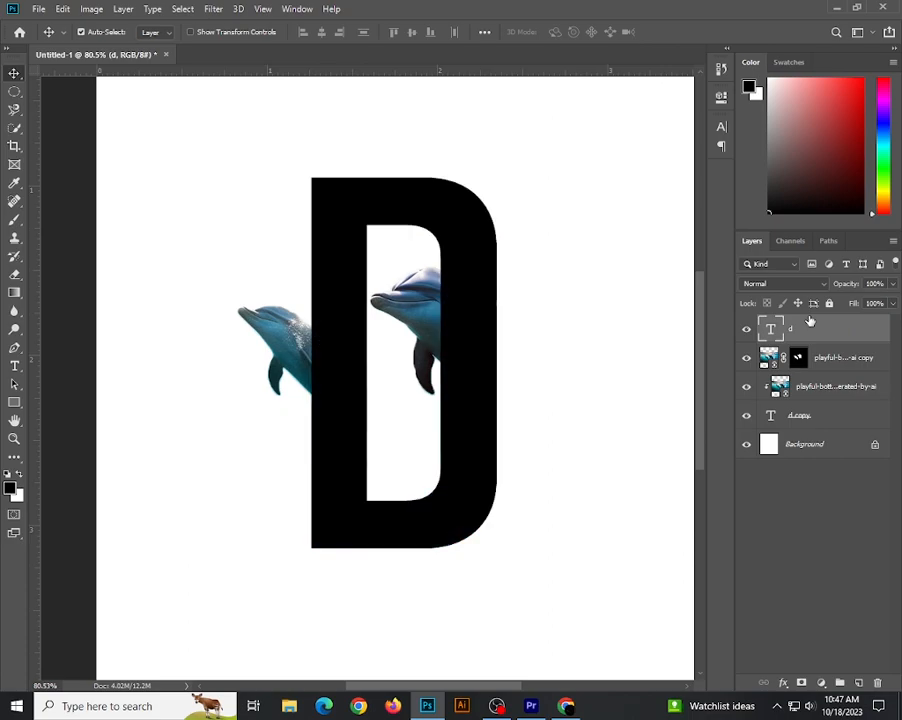
Set the topmost letter D layer's fill to 0%.
{"action": "left_click", "coordinate": [892, 304]}
{"action": "left_click_drag", "start_coordinate": [891, 322], "coordinate": [859, 334]}
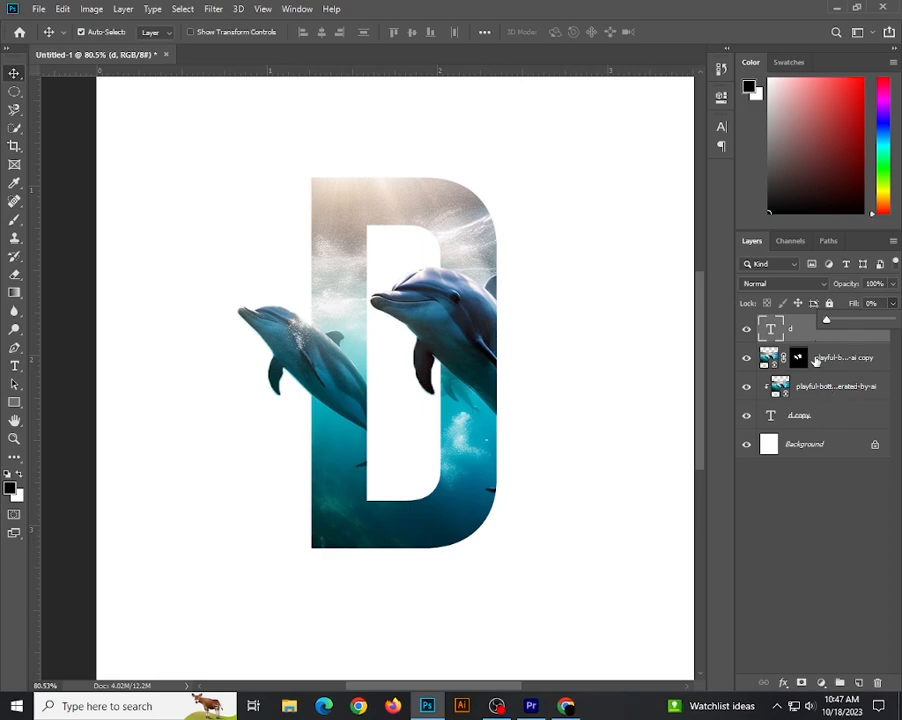
{"action": "left_click", "coordinate": [799, 333]}
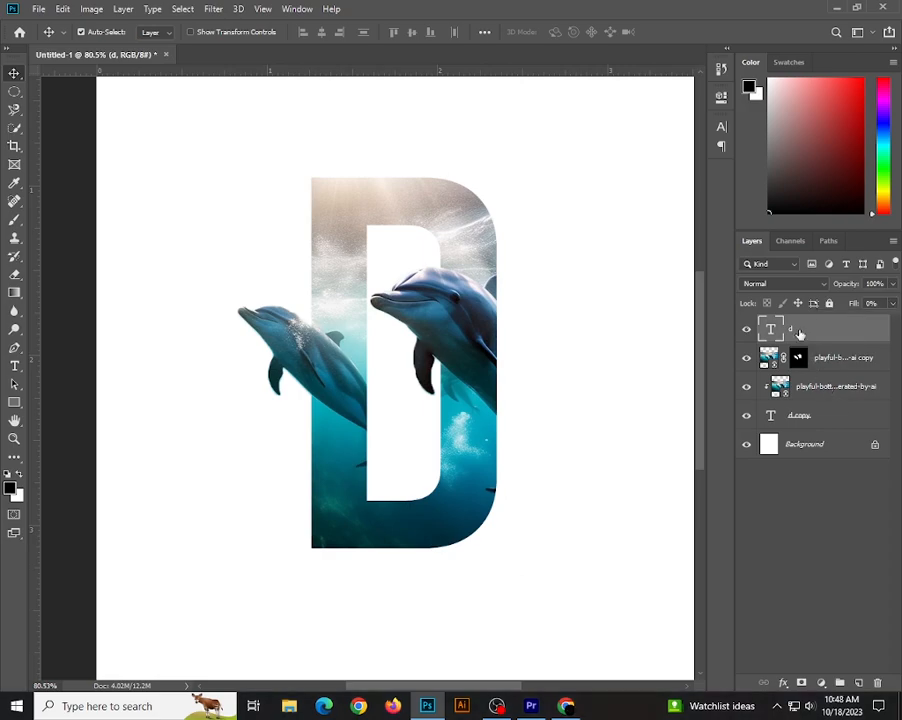
Add a stroke layer style to the topmost letter D with a size of 6 px, positioned inside.
{"action": "right_click", "coordinate": [799, 333]}
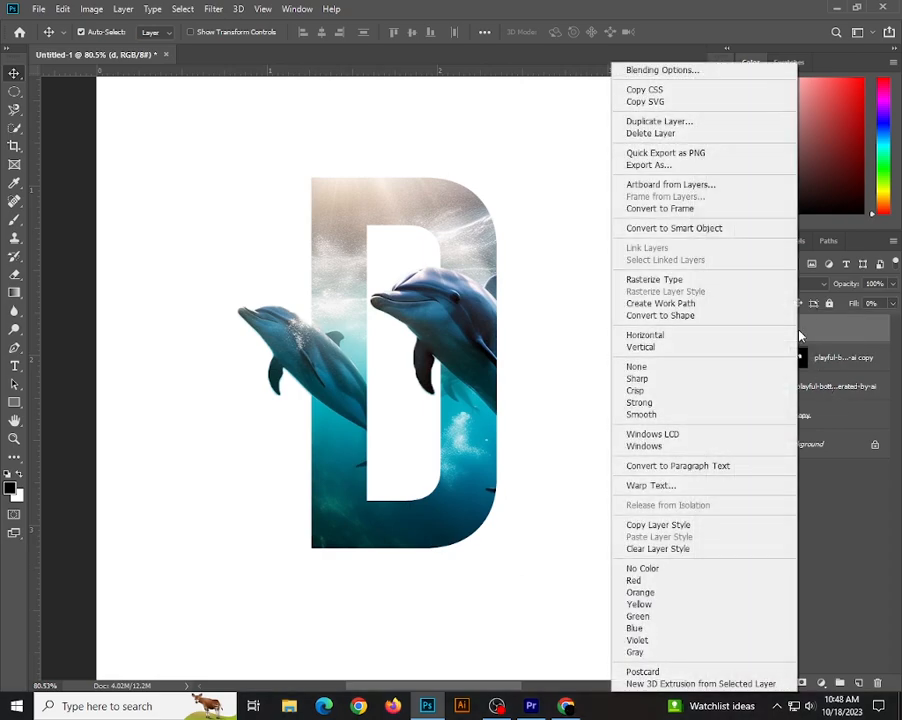
{"action": "left_click", "coordinate": [651, 72]}
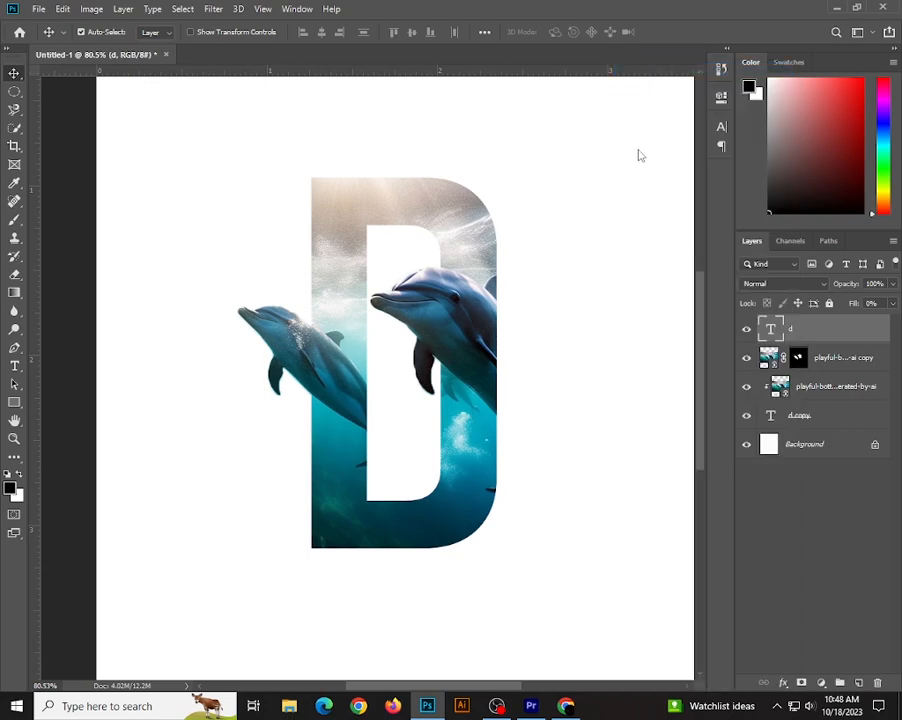
{"action": "left_click_drag", "start_coordinate": [503, 64], "coordinate": [606, 46]}
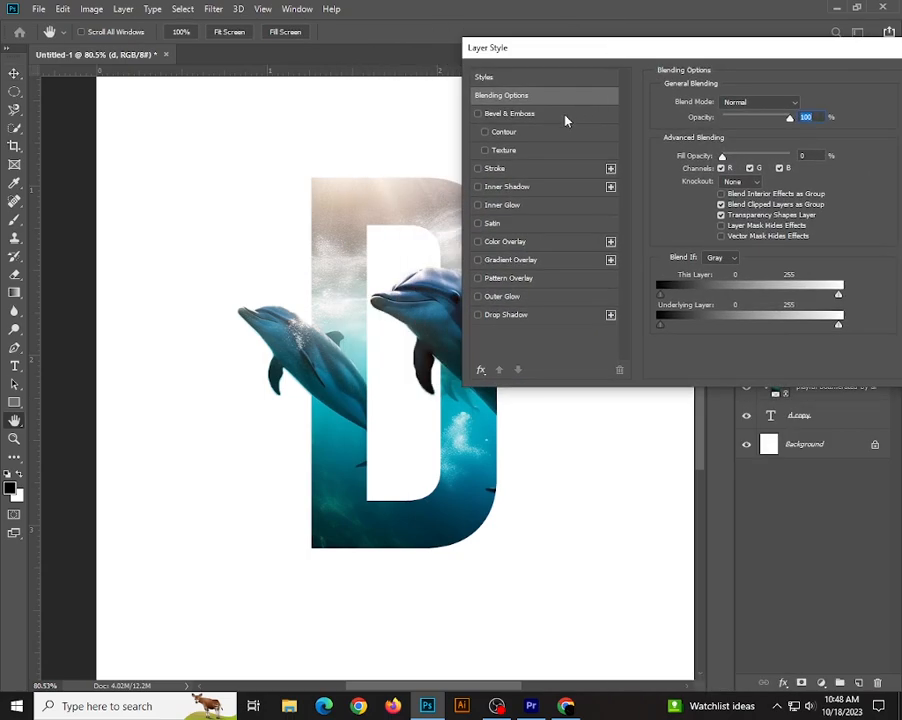
{"action": "left_click", "coordinate": [490, 170]}
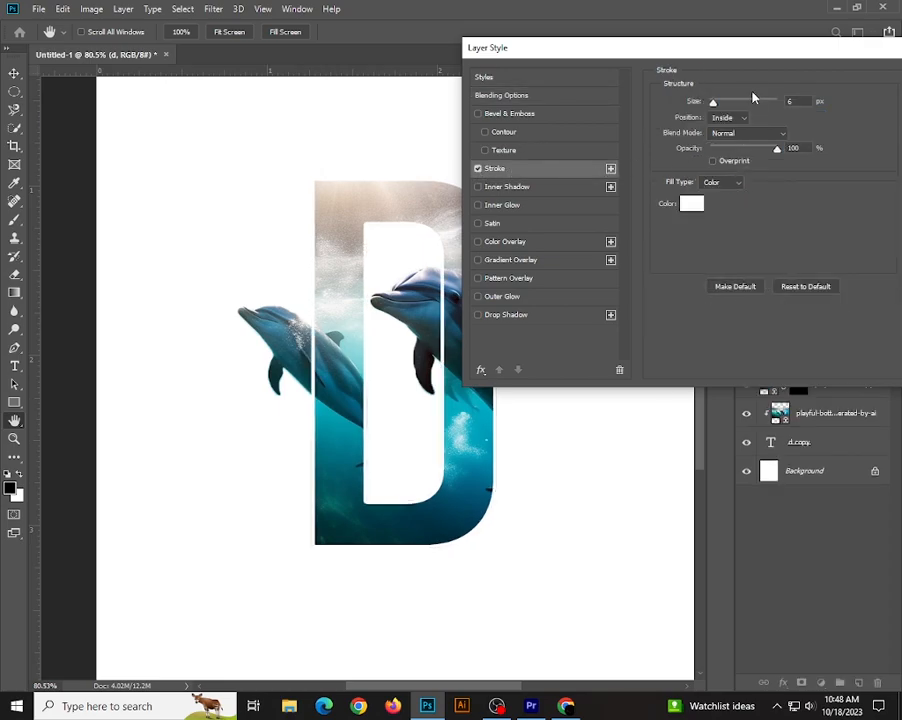
{"action": "double_click", "coordinate": [796, 104]}
{"action": "key", "text": "Up"}
{"action": "key", "text": "Up"}
{"action": "key", "text": "Up"}
{"action": "key", "text": "Up"}
{"action": "key", "text": "Down"}
{"action": "key", "text": "Down"}
{"action": "key", "text": "Down"}
{"action": "key", "text": "Down"}
Set the stroke colour to a teal sampled from the underwater image in the letter (#018091).
{"action": "left_click", "coordinate": [691, 208]}
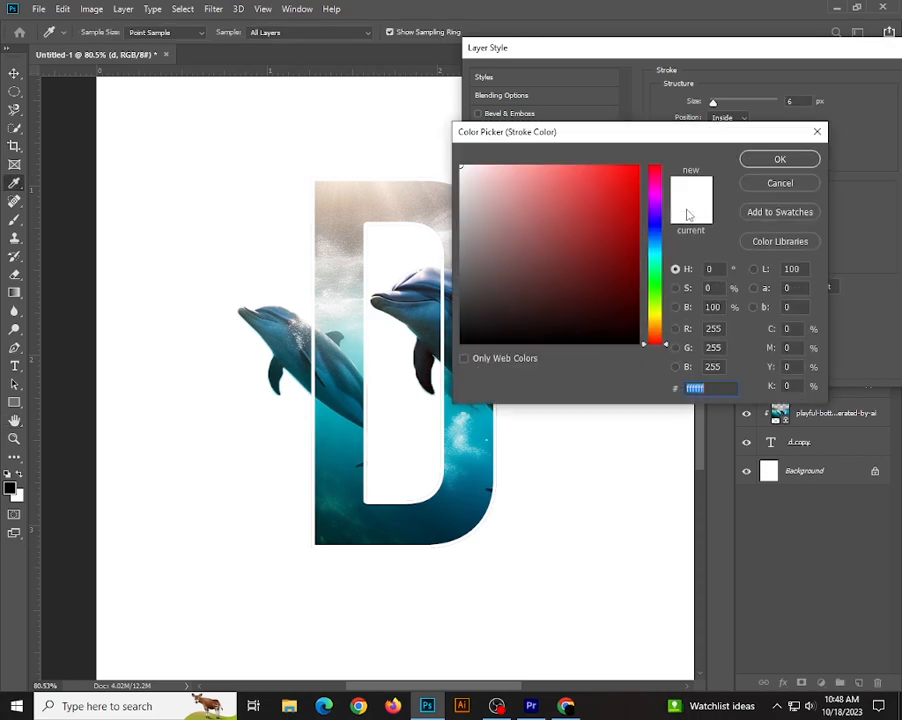
{"action": "left_click", "coordinate": [623, 217]}
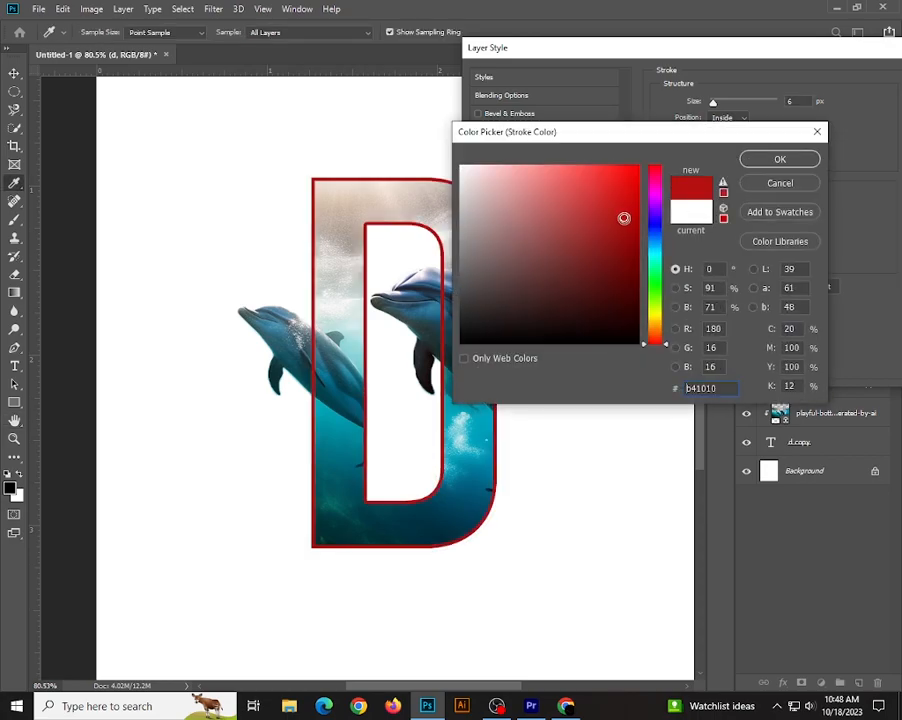
{"action": "left_click", "coordinate": [328, 445]}
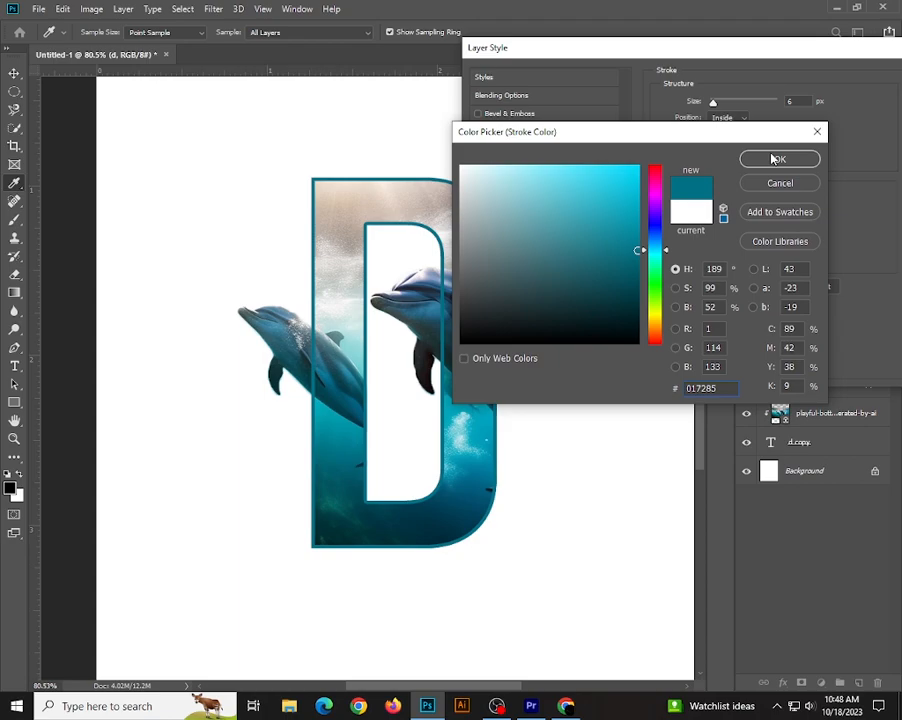
{"action": "left_click", "coordinate": [365, 198]}
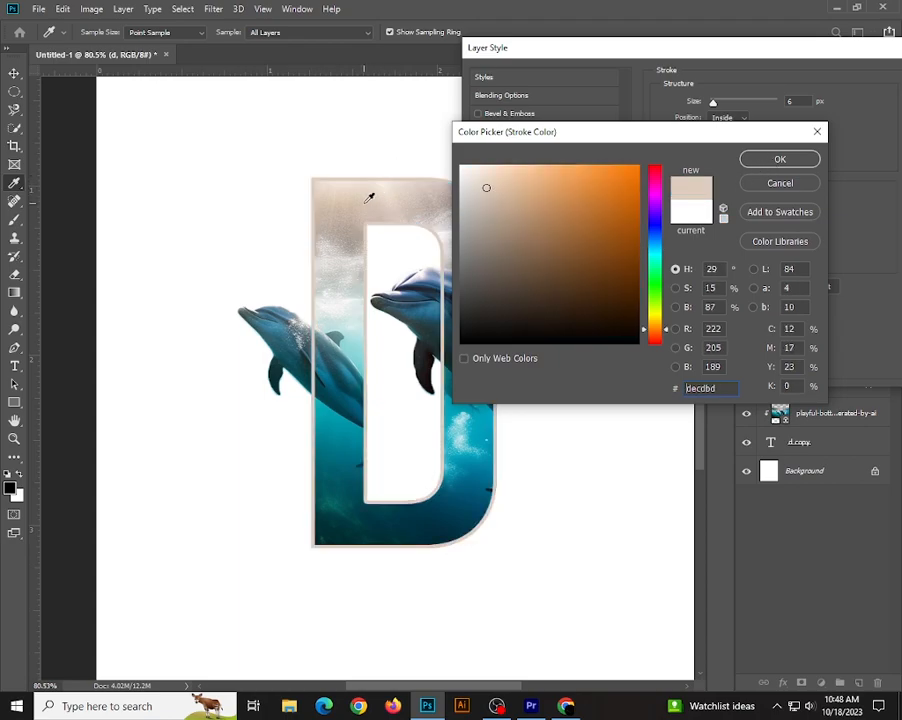
{"action": "left_click", "coordinate": [342, 453]}
{"action": "left_click", "coordinate": [339, 450]}
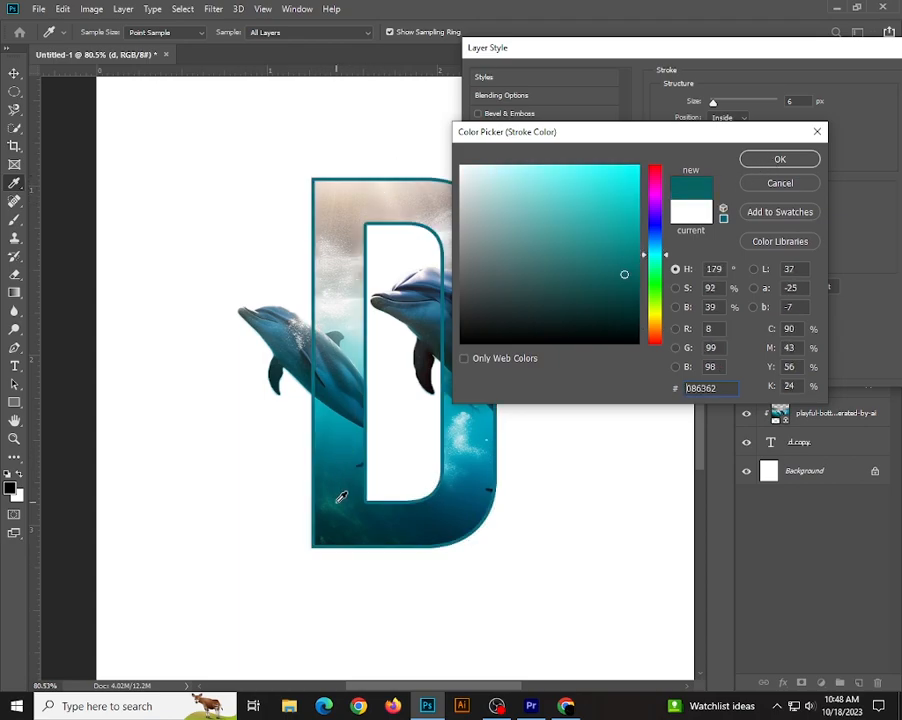
{"action": "left_click", "coordinate": [338, 447]}
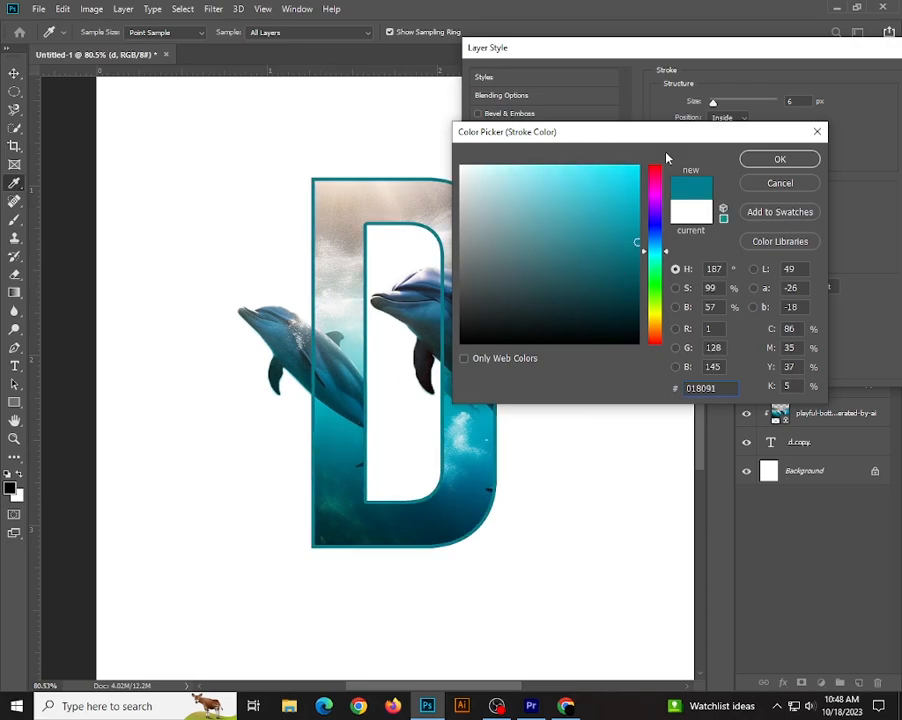
{"action": "left_click", "coordinate": [769, 160]}
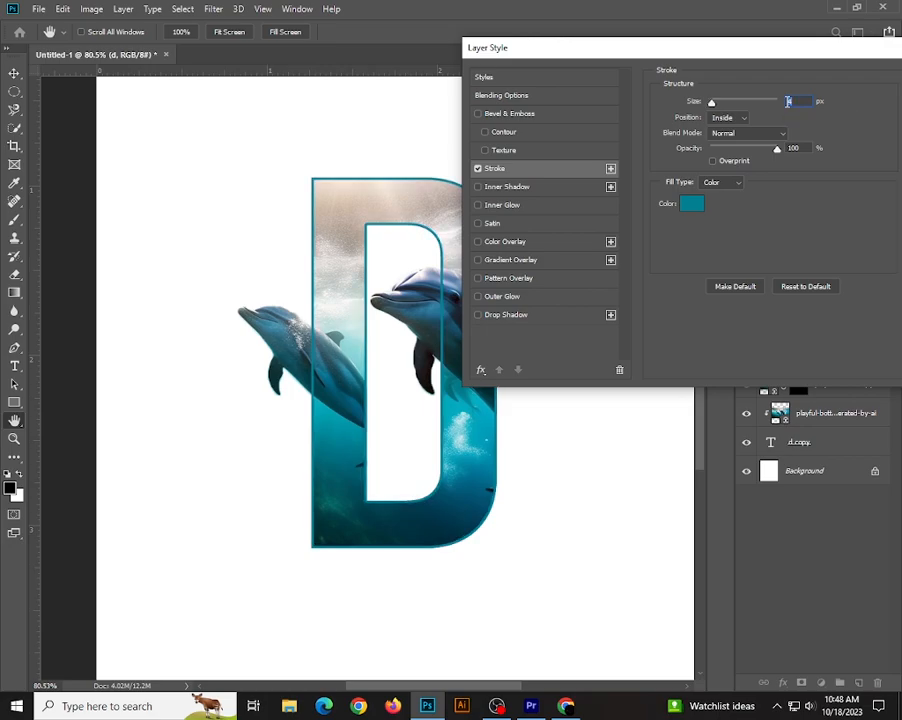
Try different stroke sizes, settle on 6 px, and set the stroke's blend mode to Multiply.
{"action": "key", "text": "Down"}
{"action": "key", "text": "Up"}
{"action": "key", "text": "Up"}
{"action": "key", "text": "Up"}
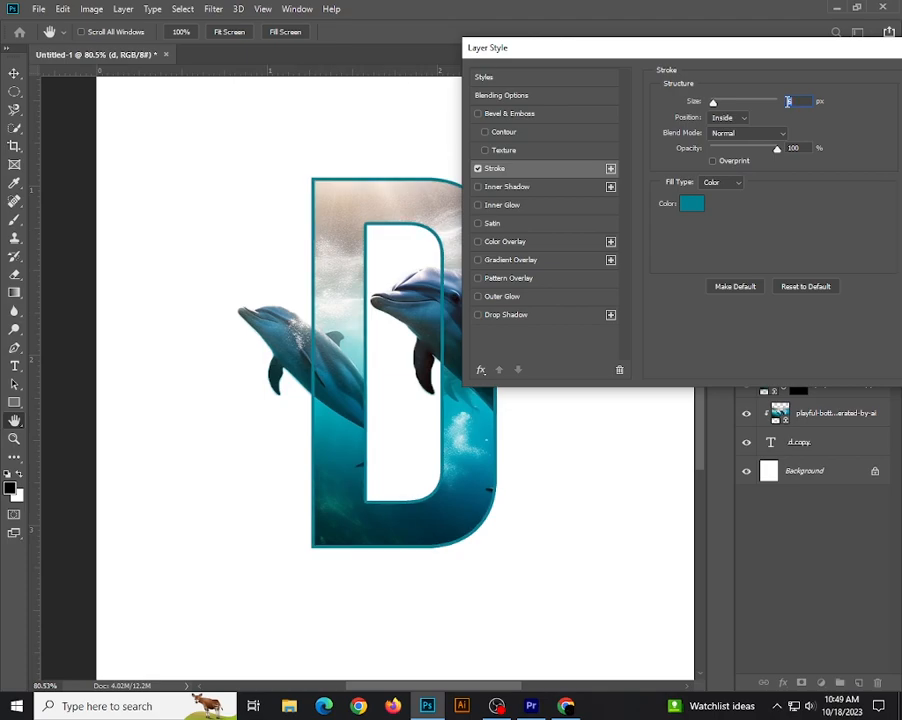
{"action": "left_click", "coordinate": [779, 134]}
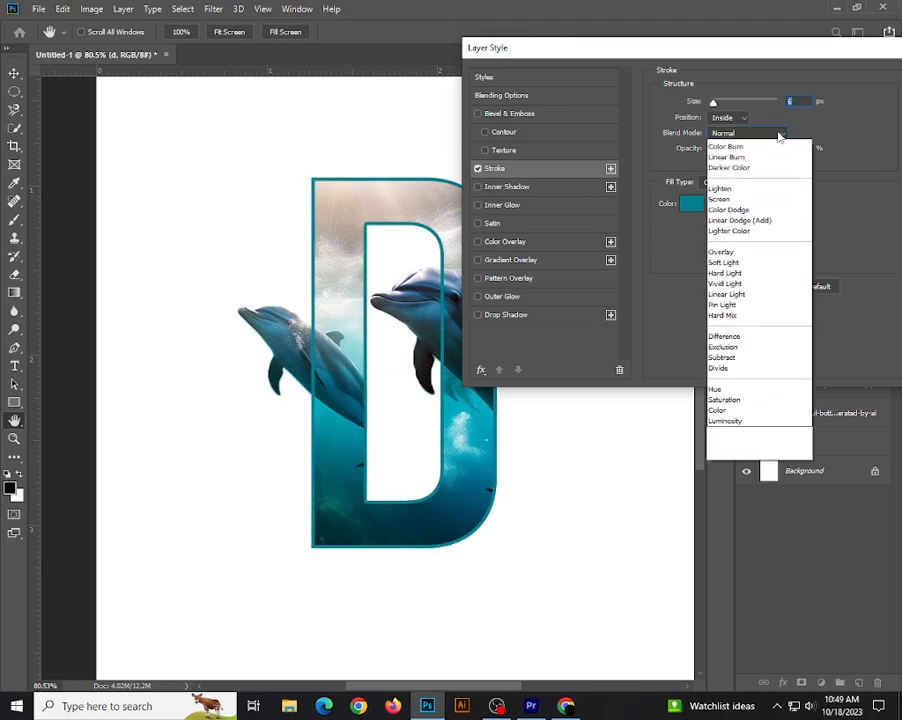
{"action": "left_click", "coordinate": [756, 189]}
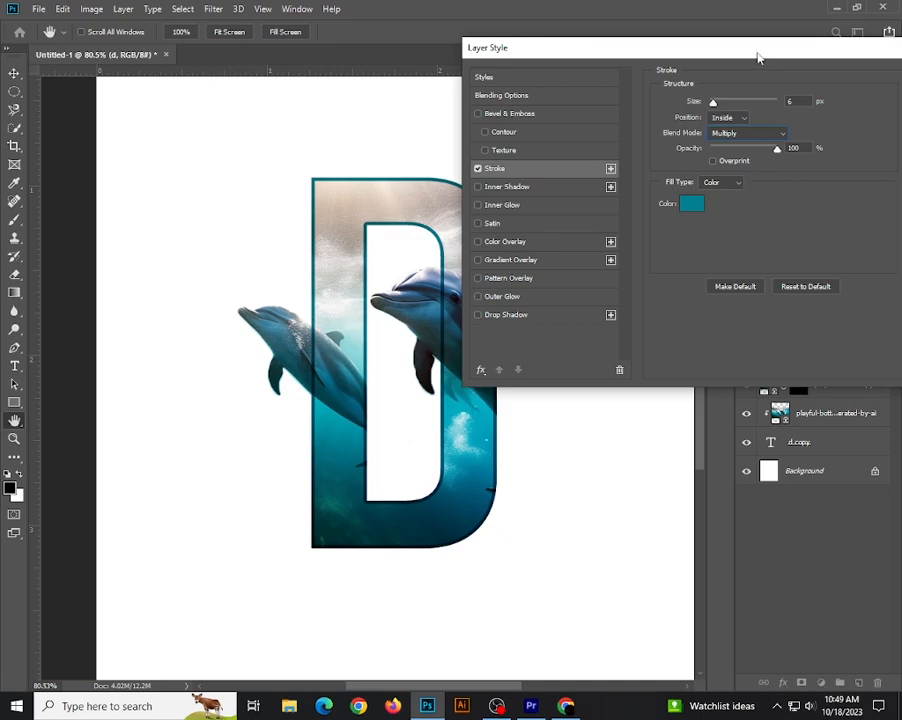
Add a drop shadow to the topmost letter D with distance 14 px, spread 14% and size 14 px.
{"action": "left_click_drag", "start_coordinate": [751, 50], "coordinate": [684, 62]}
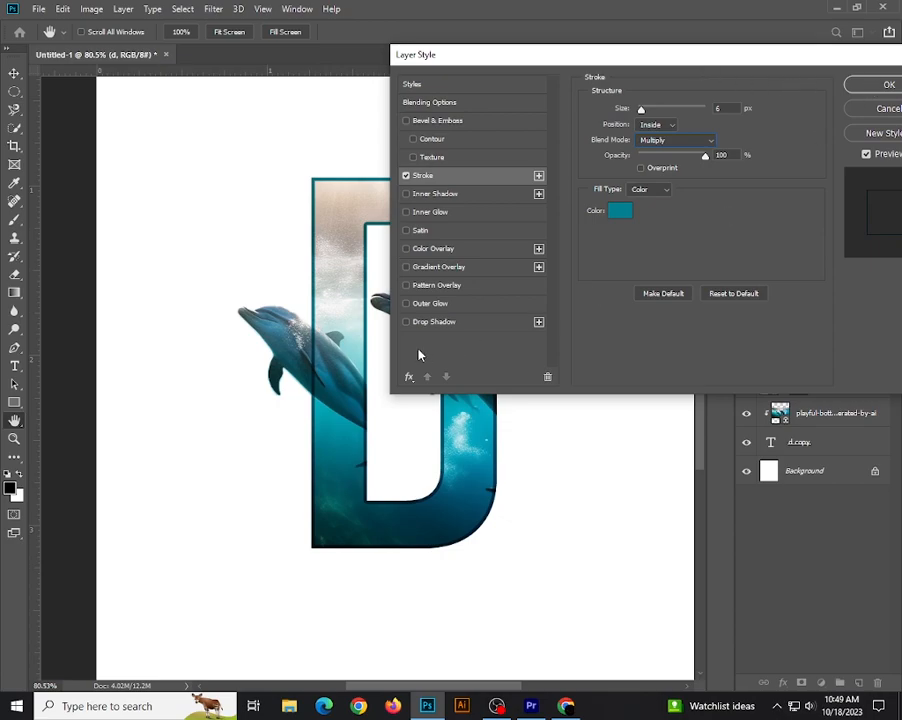
{"action": "left_click", "coordinate": [432, 322]}
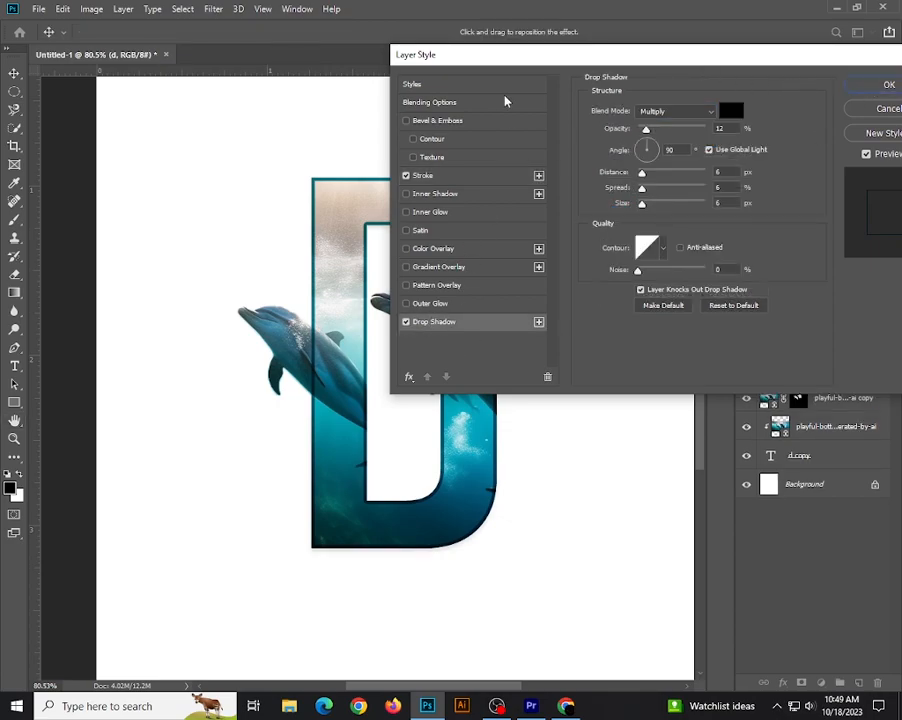
{"action": "left_click_drag", "start_coordinate": [485, 58], "coordinate": [547, 47]}
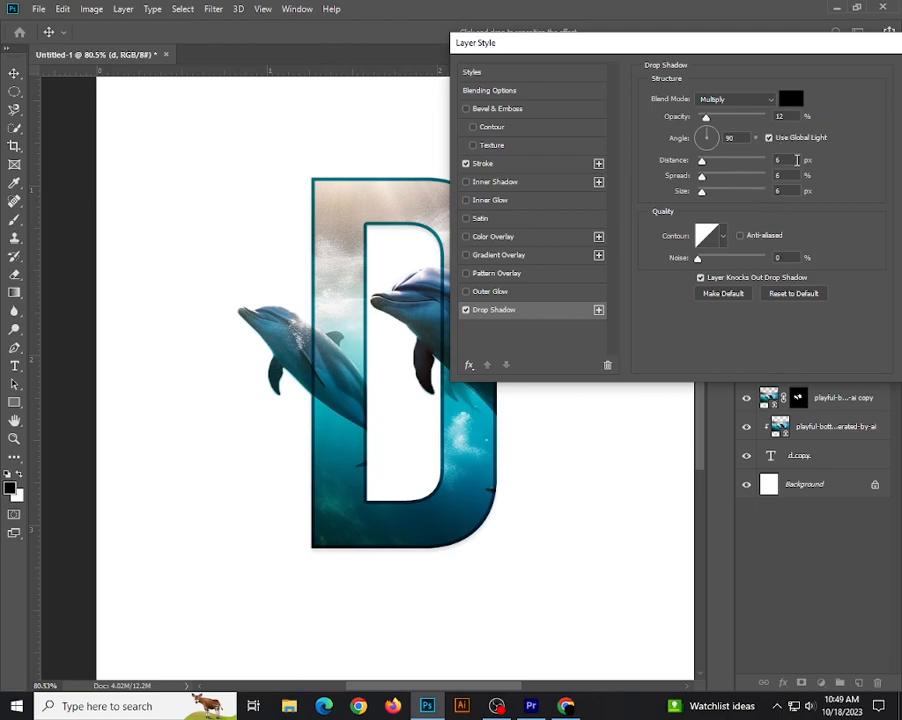
{"action": "left_click_drag", "start_coordinate": [782, 158], "coordinate": [775, 158]}
{"action": "type", "text": "10"}
{"action": "key", "text": "Up"}
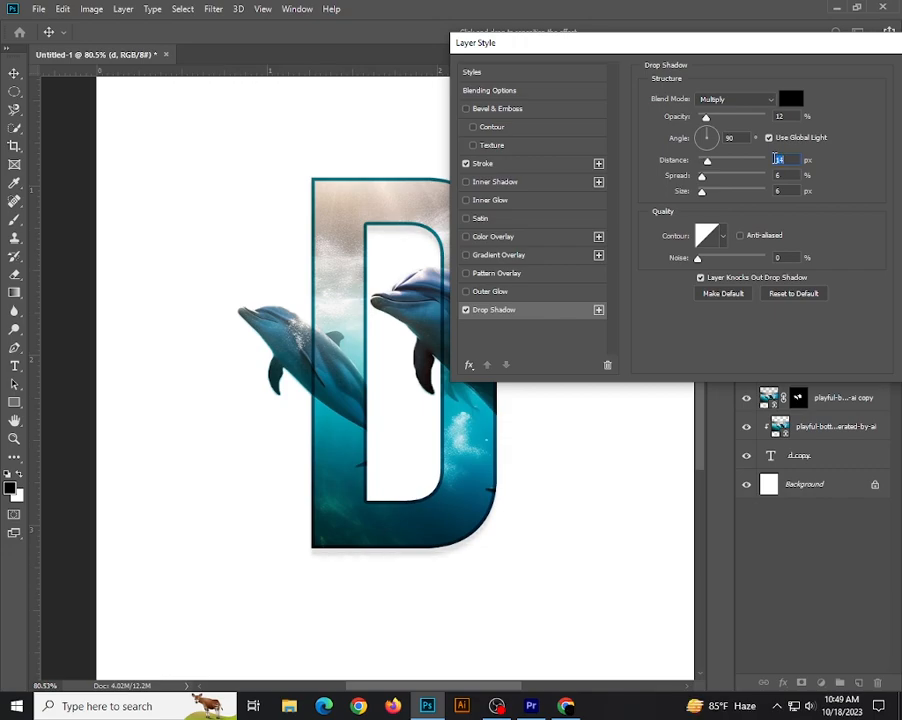
{"action": "left_click_drag", "start_coordinate": [781, 175], "coordinate": [775, 175]}
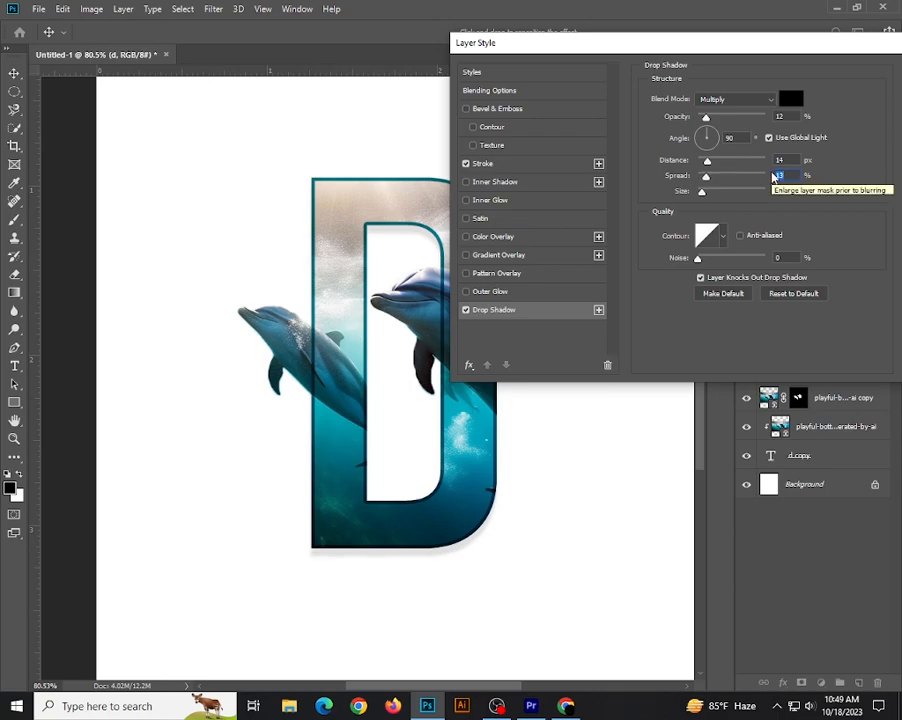
{"action": "left_click_drag", "start_coordinate": [787, 190], "coordinate": [770, 192]}
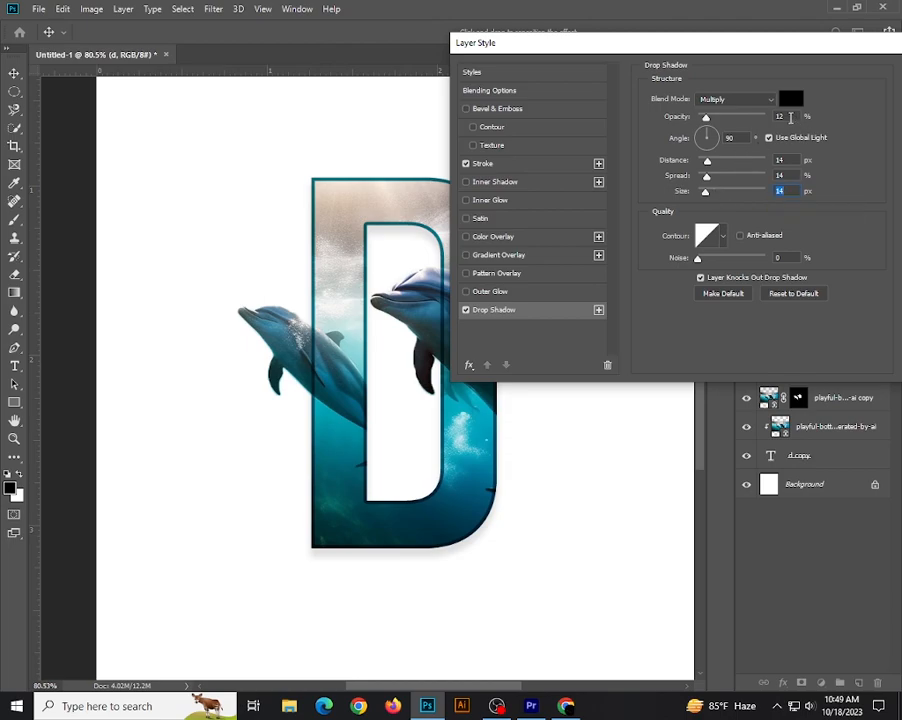
Set the drop shadow's opacity to 21%.
{"action": "left_click_drag", "start_coordinate": [788, 117], "coordinate": [773, 118]}
{"action": "key", "text": "Up"}
{"action": "key", "text": "Up"}
{"action": "key", "text": "Up"}
{"action": "key", "text": "Up"}
{"action": "key", "text": "Up"}
{"action": "key", "text": "Up"}
{"action": "key", "text": "Up"}
{"action": "key", "text": "Up"}
{"action": "key", "text": "Up"}
{"action": "key", "text": "Up"}
{"action": "key", "text": "Up"}
{"action": "key", "text": "Up"}
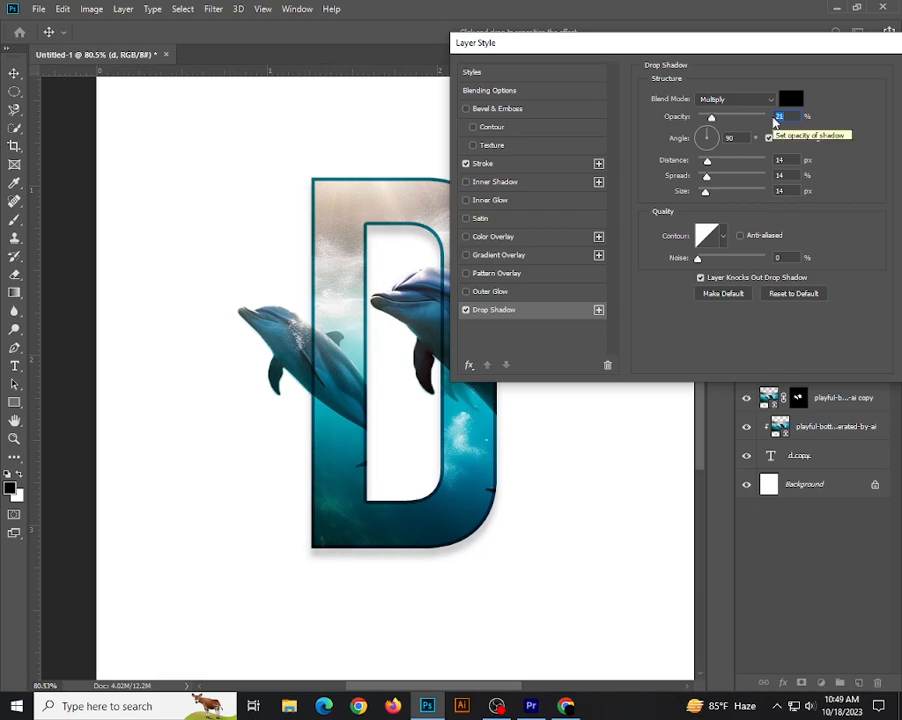
Try teal shades from the letter as the drop shadow colour, settle on black, and apply the layer styles.
{"action": "left_click", "coordinate": [790, 98]}
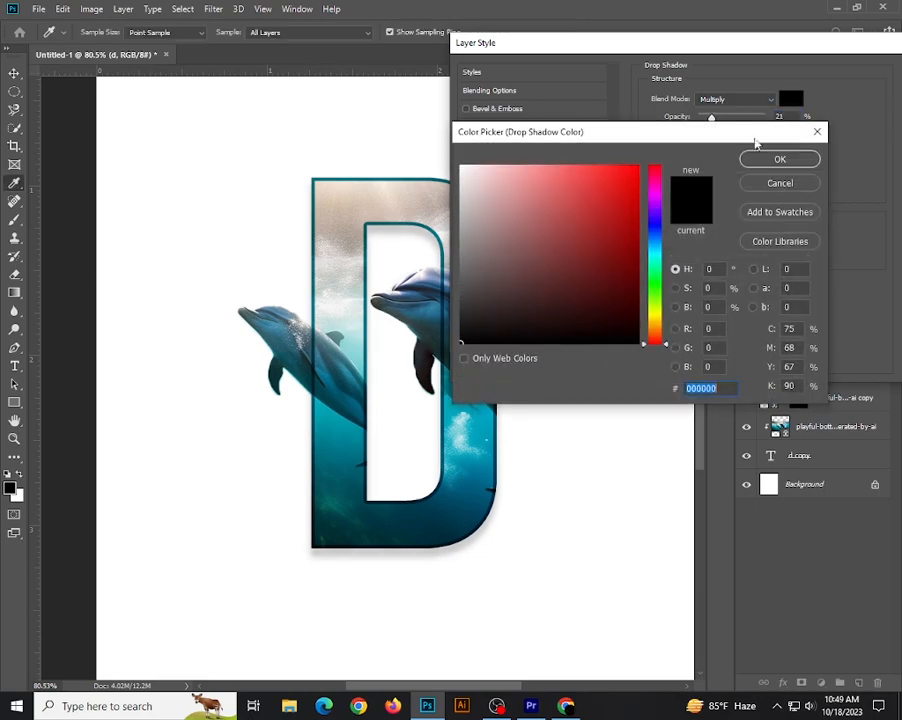
{"action": "left_click", "coordinate": [352, 443]}
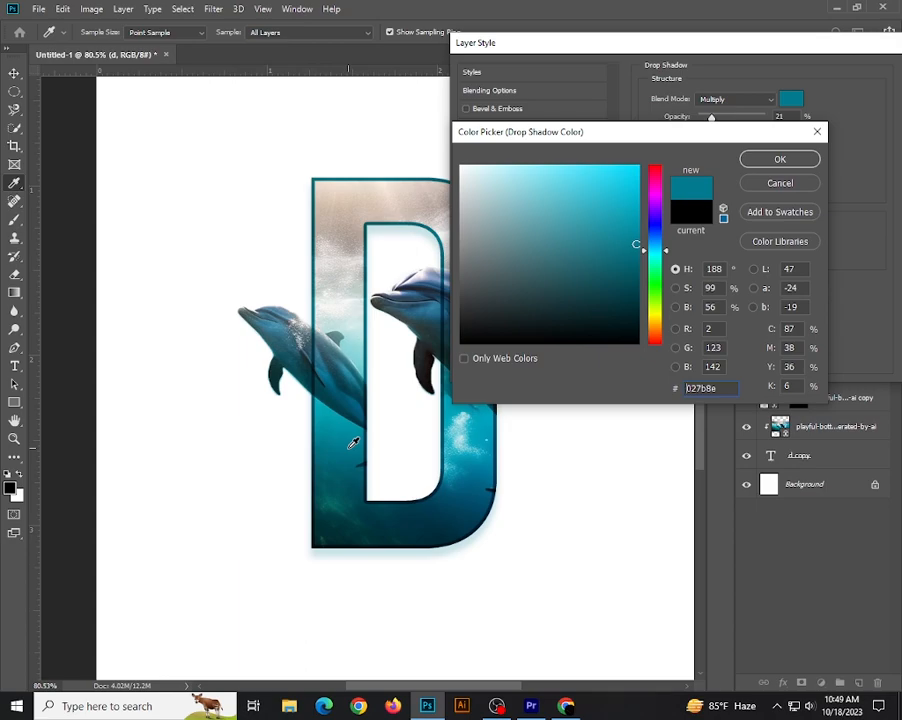
{"action": "left_click", "coordinate": [355, 496]}
{"action": "left_click", "coordinate": [362, 531]}
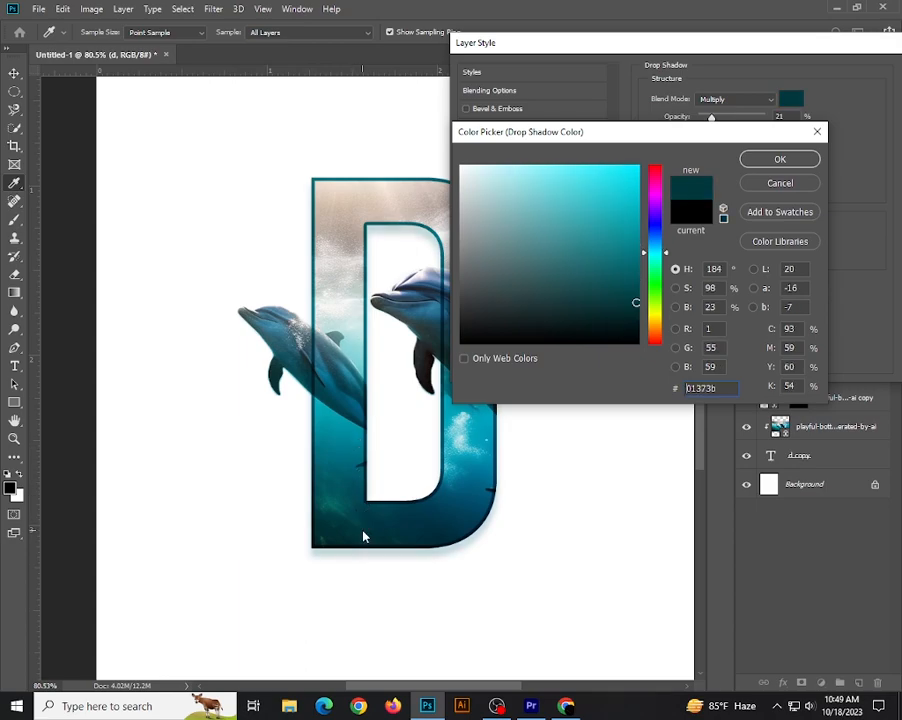
{"action": "left_click", "coordinate": [471, 340]}
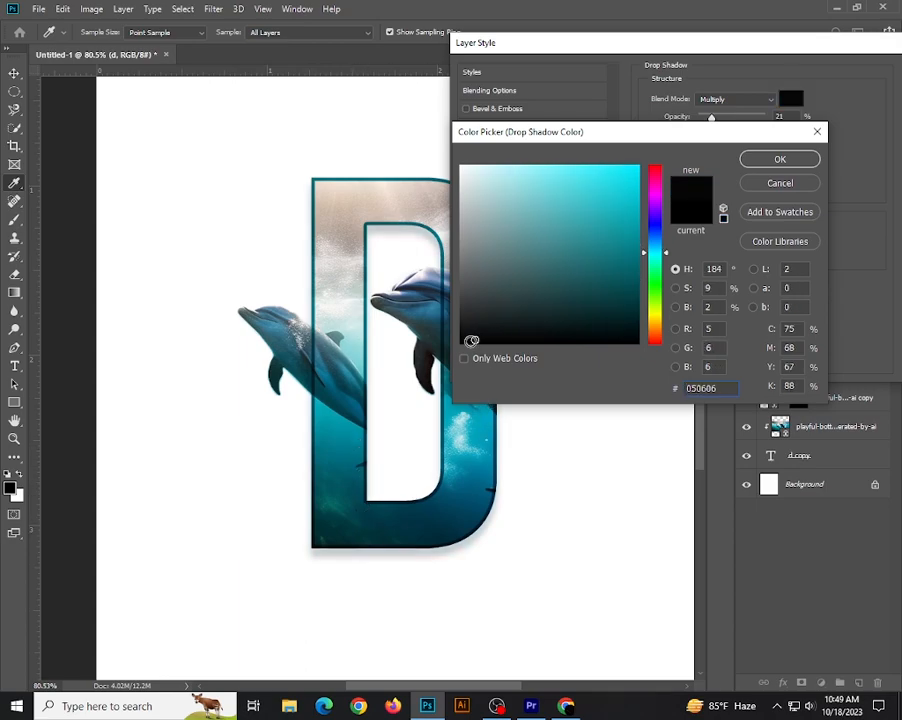
{"action": "left_click", "coordinate": [463, 342]}
{"action": "left_click", "coordinate": [780, 162]}
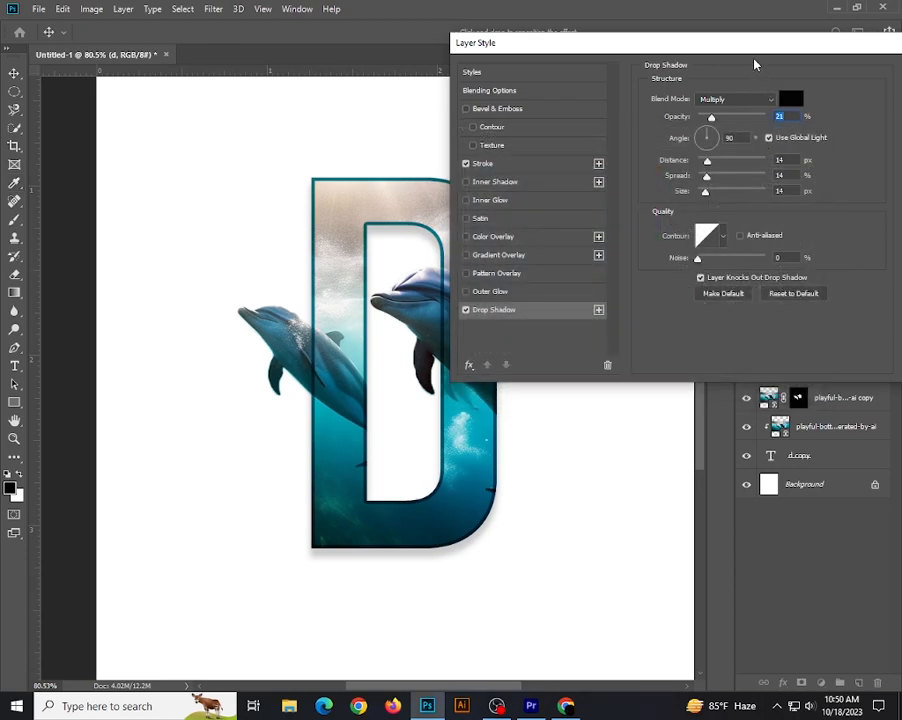
{"action": "left_click_drag", "start_coordinate": [756, 44], "coordinate": [648, 41]}
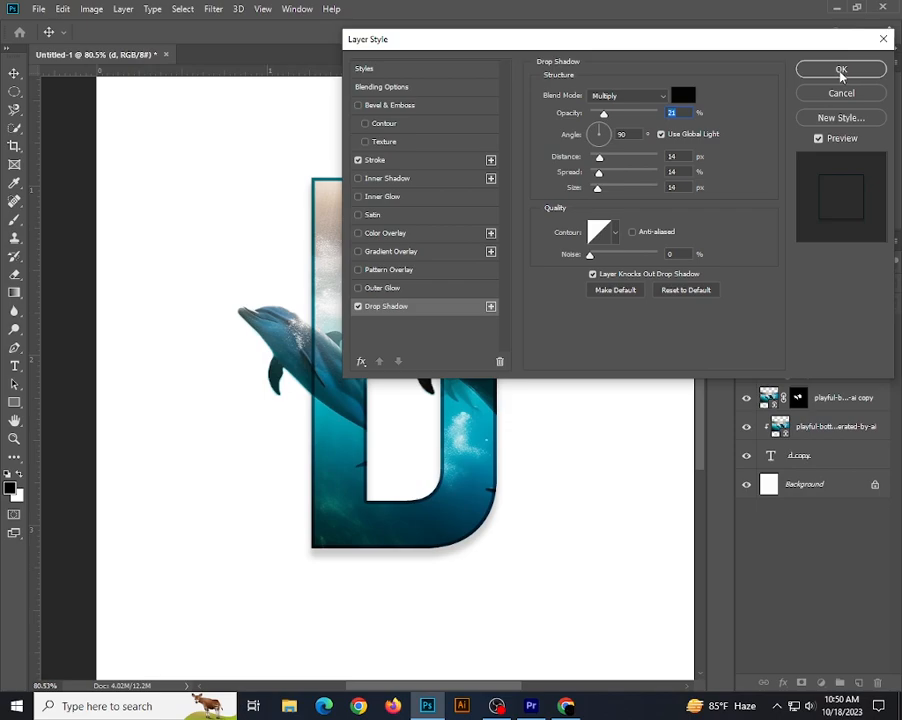
{"action": "left_click", "coordinate": [841, 72]}
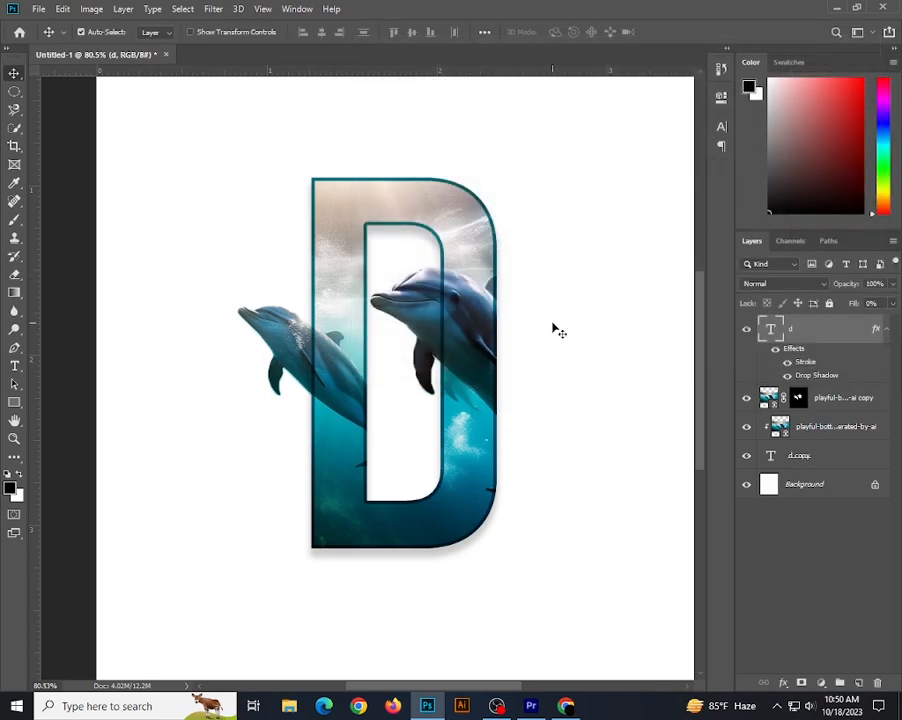
Add a gradient fill layer above the letter and set its starting colour stop to dark teal #014955 sampled from the letter.
{"action": "left_click", "coordinate": [822, 683]}
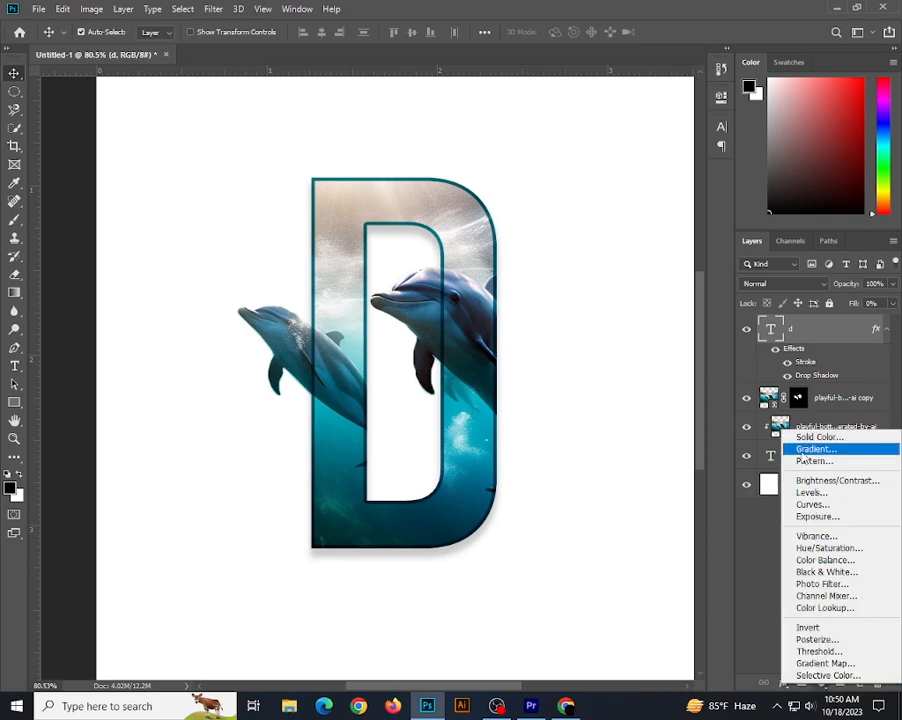
{"action": "left_click", "coordinate": [810, 450]}
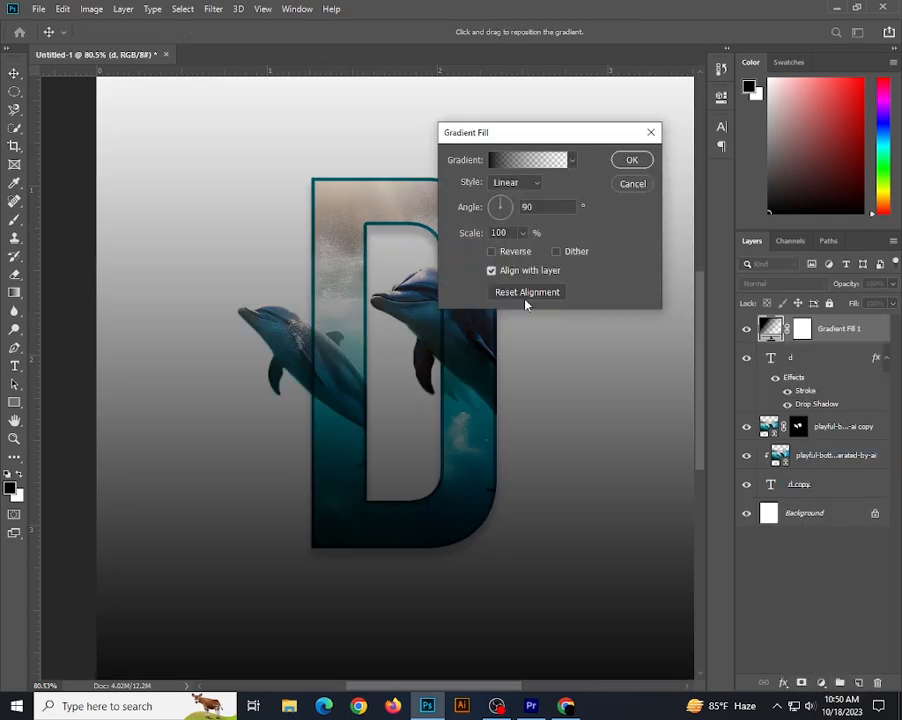
{"action": "left_click", "coordinate": [518, 162]}
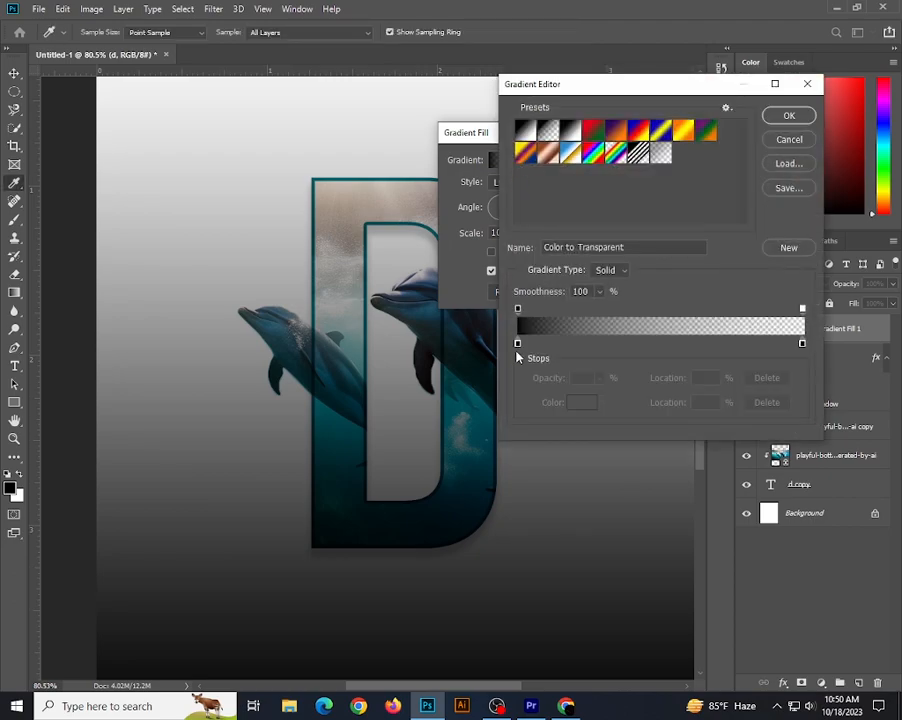
{"action": "left_click", "coordinate": [518, 344]}
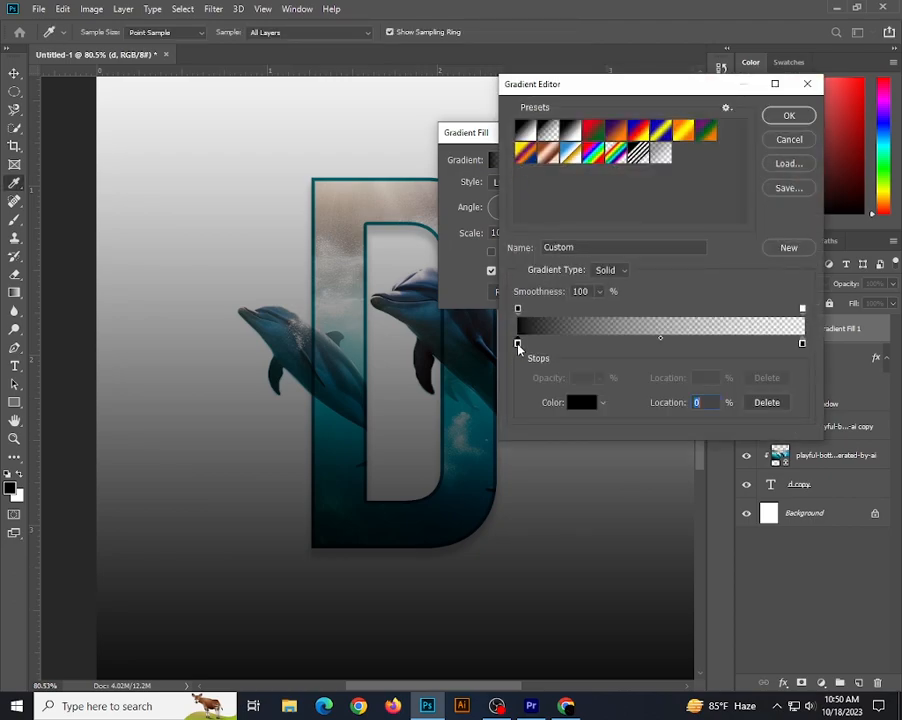
{"action": "left_click", "coordinate": [579, 404]}
{"action": "left_click", "coordinate": [344, 482]}
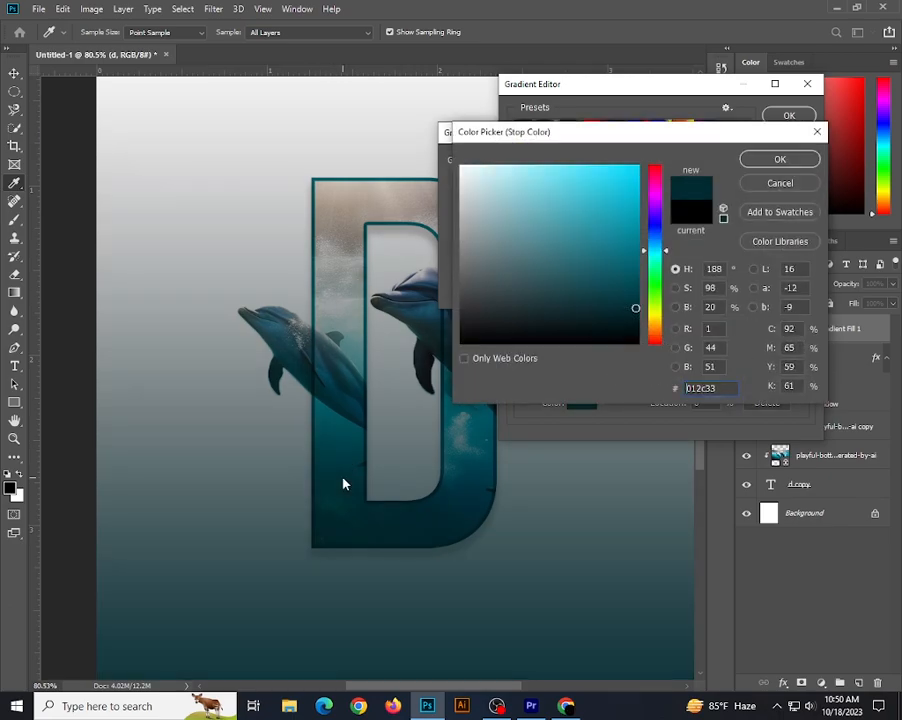
{"action": "left_click", "coordinate": [346, 449]}
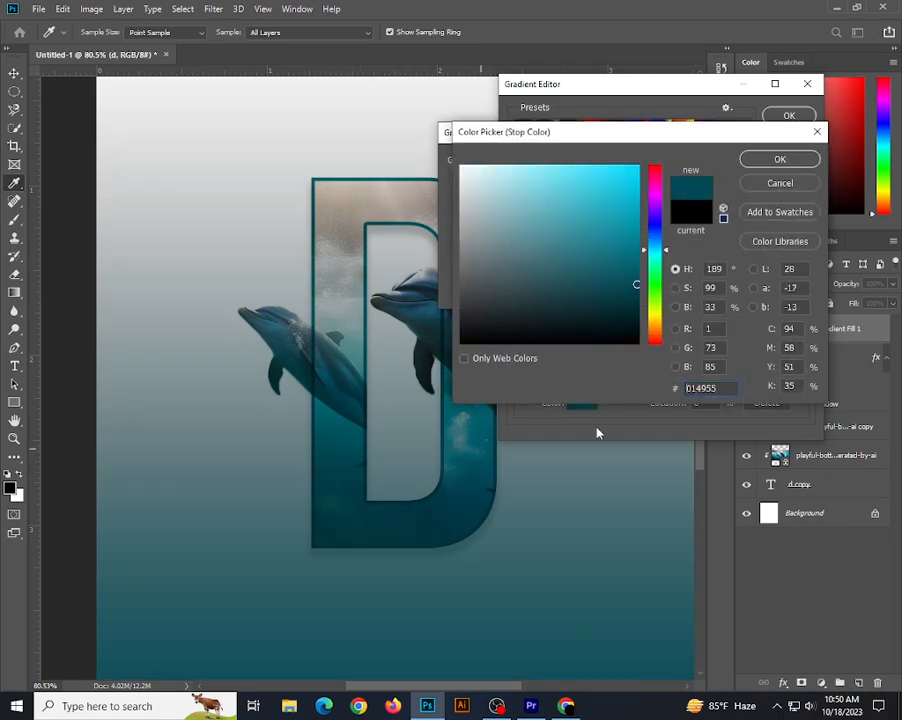
{"action": "left_click", "coordinate": [781, 162]}
Try beige, blue and near-white shades sampled from the artwork for the gradient's ending colour stop, and settle on light grey #bdc1bf from the letter.
{"action": "left_click", "coordinate": [800, 343]}
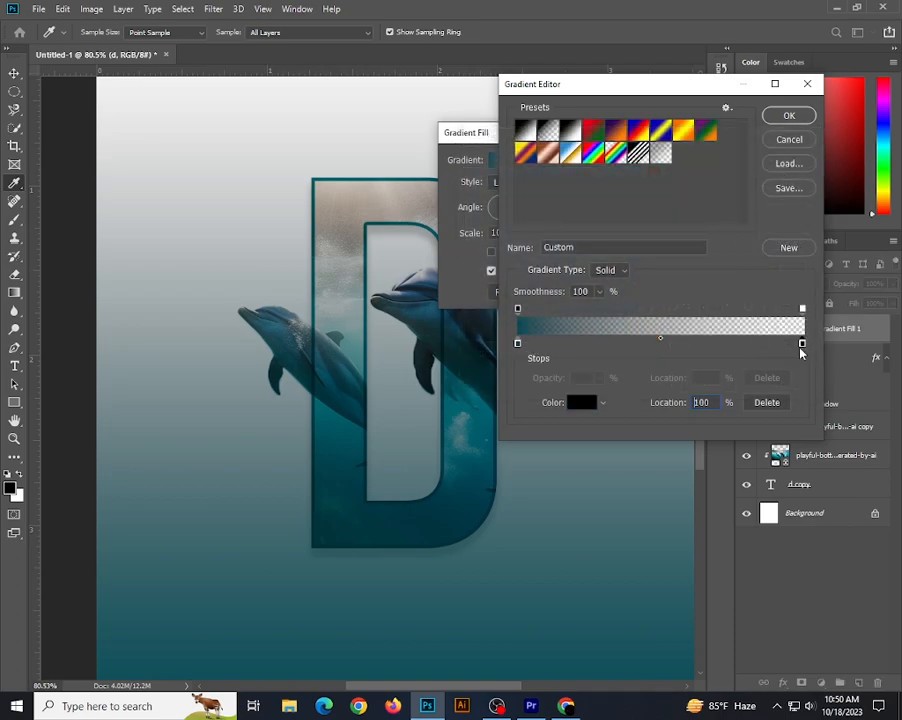
{"action": "left_click", "coordinate": [584, 402]}
{"action": "left_click", "coordinate": [352, 199]}
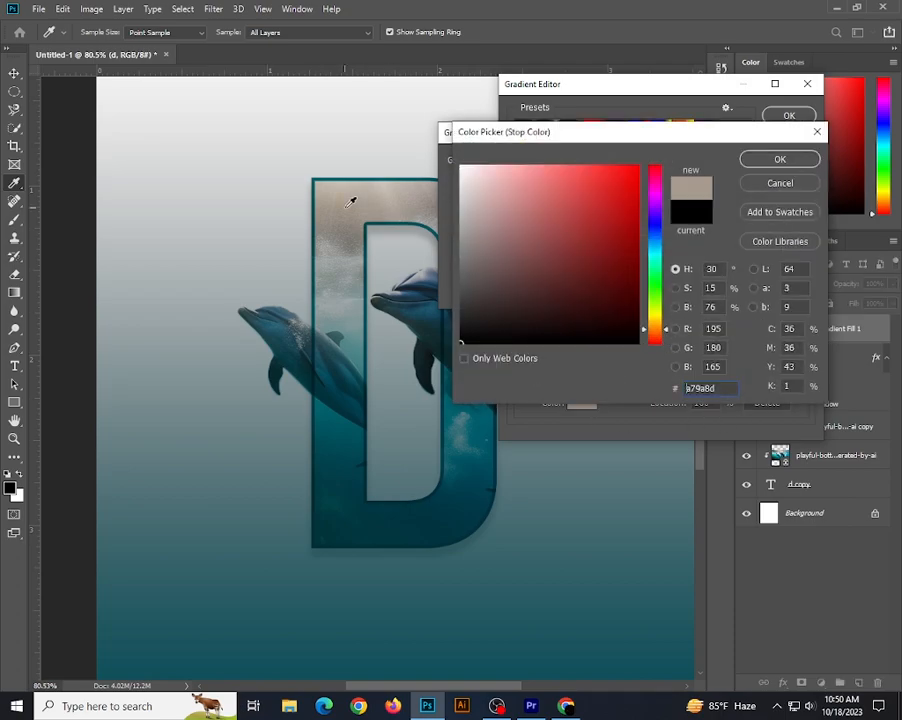
{"action": "left_click", "coordinate": [350, 202]}
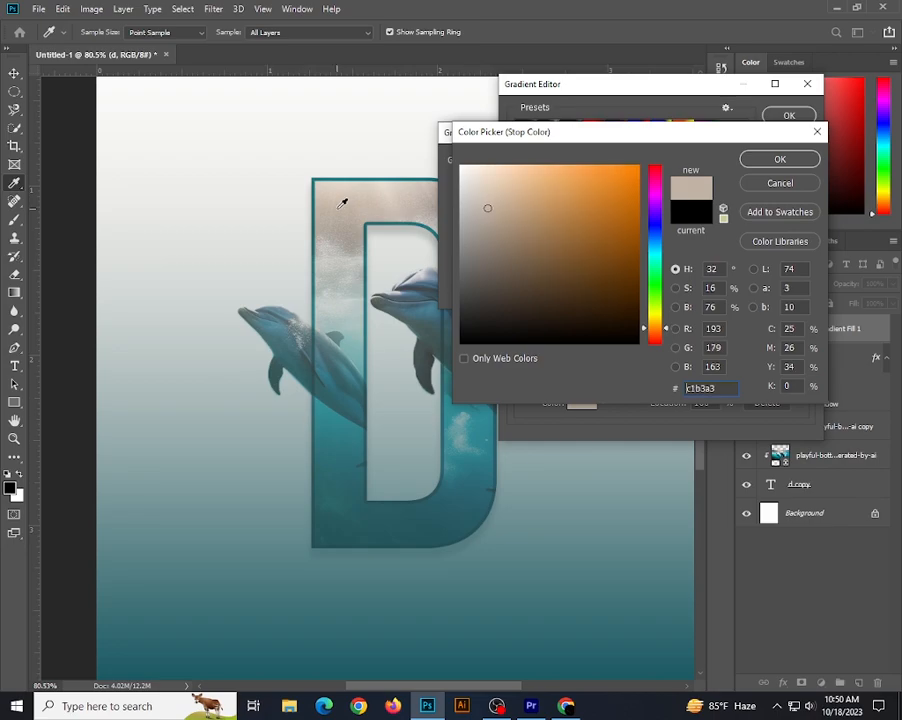
{"action": "left_click", "coordinate": [350, 270]}
{"action": "left_click", "coordinate": [348, 299]}
{"action": "left_click", "coordinate": [326, 281]}
{"action": "left_click", "coordinate": [376, 262]}
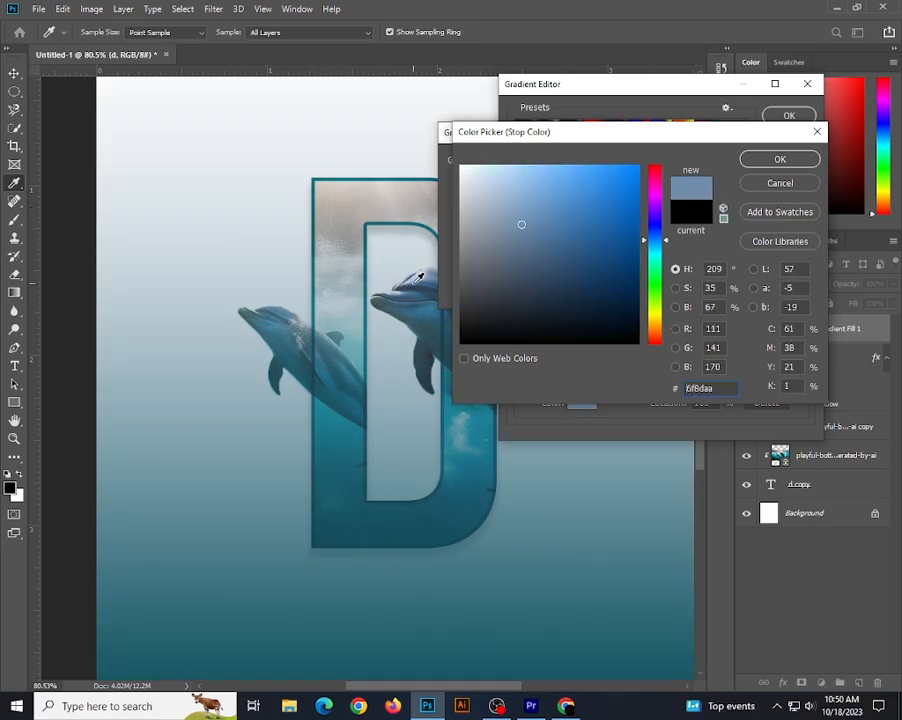
{"action": "left_click", "coordinate": [358, 257]}
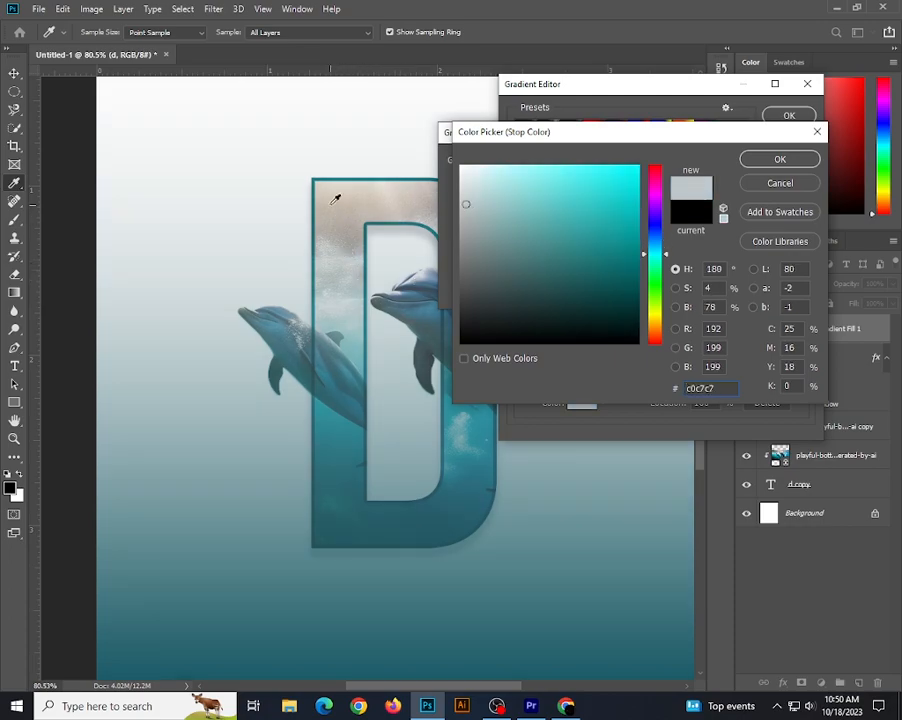
{"action": "left_click", "coordinate": [328, 150]}
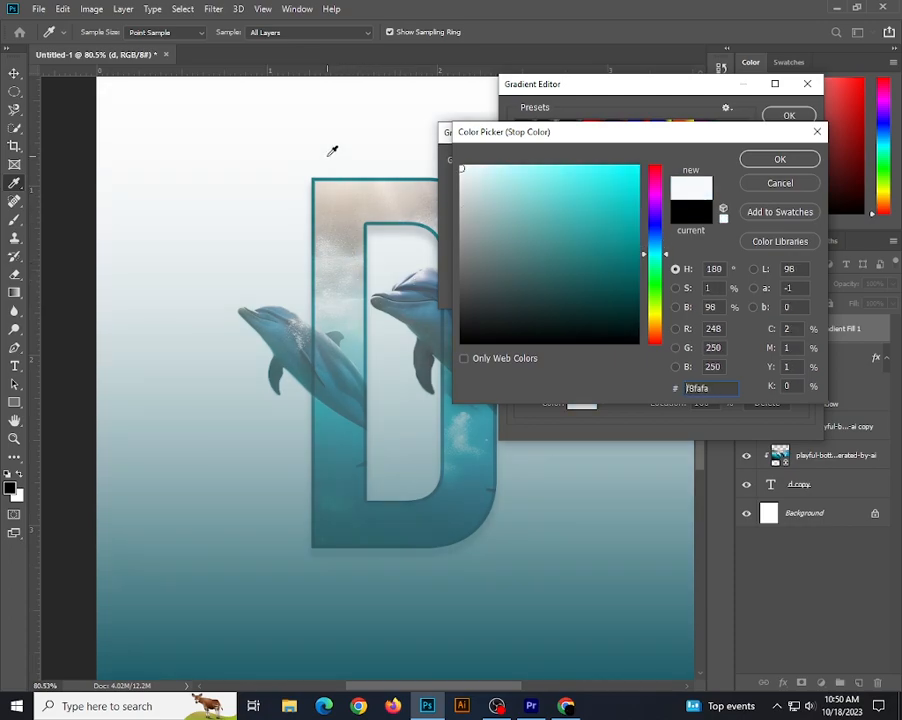
{"action": "left_click", "coordinate": [329, 300]}
{"action": "left_click", "coordinate": [327, 251]}
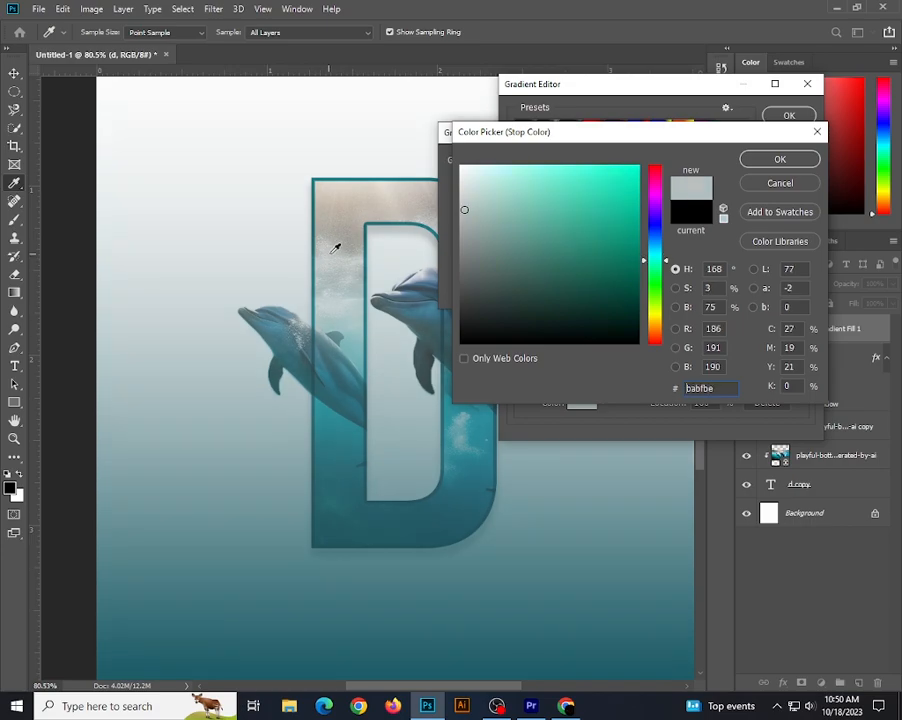
{"action": "left_click", "coordinate": [342, 250]}
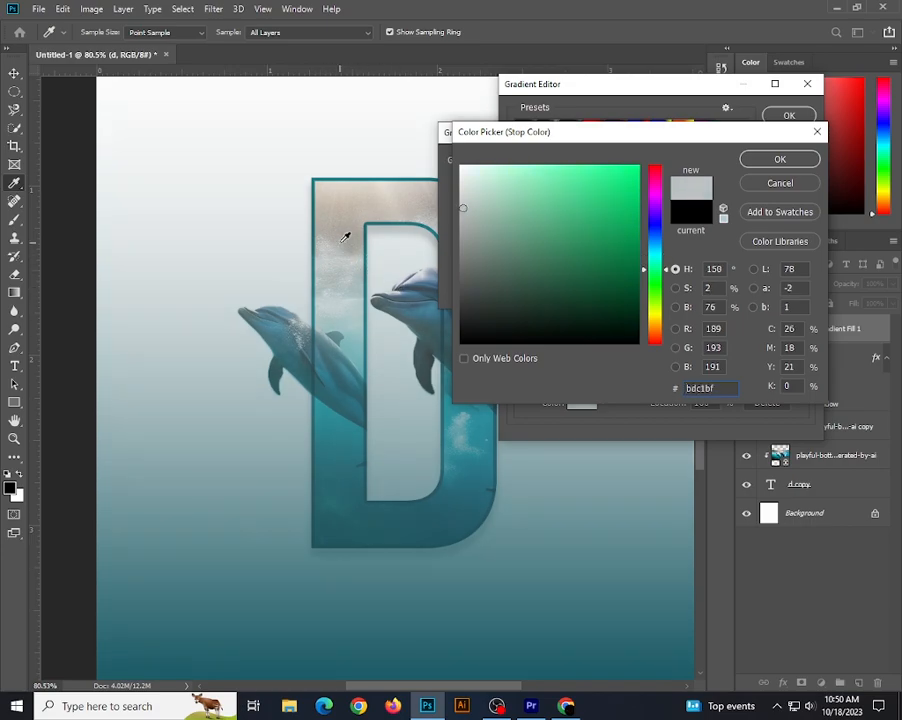
{"action": "left_click", "coordinate": [780, 160]}
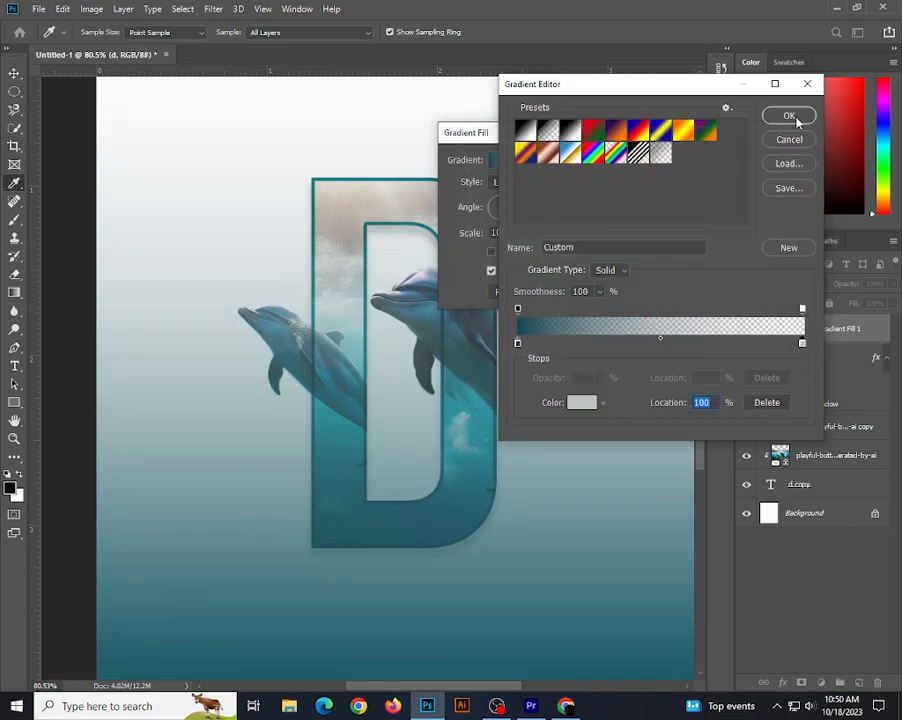
Move the midpoint between the gradient's two colour stops to 66% and apply the gradient fill.
{"action": "left_click_drag", "start_coordinate": [660, 339], "coordinate": [706, 345]}
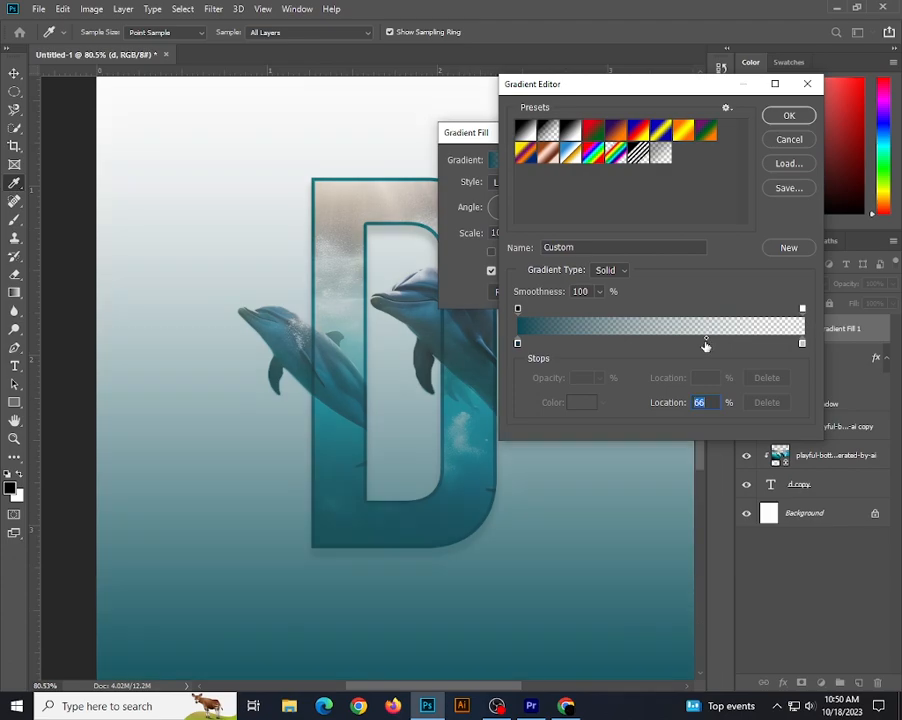
{"action": "key", "text": "Return"}
{"action": "key", "text": "Return"}
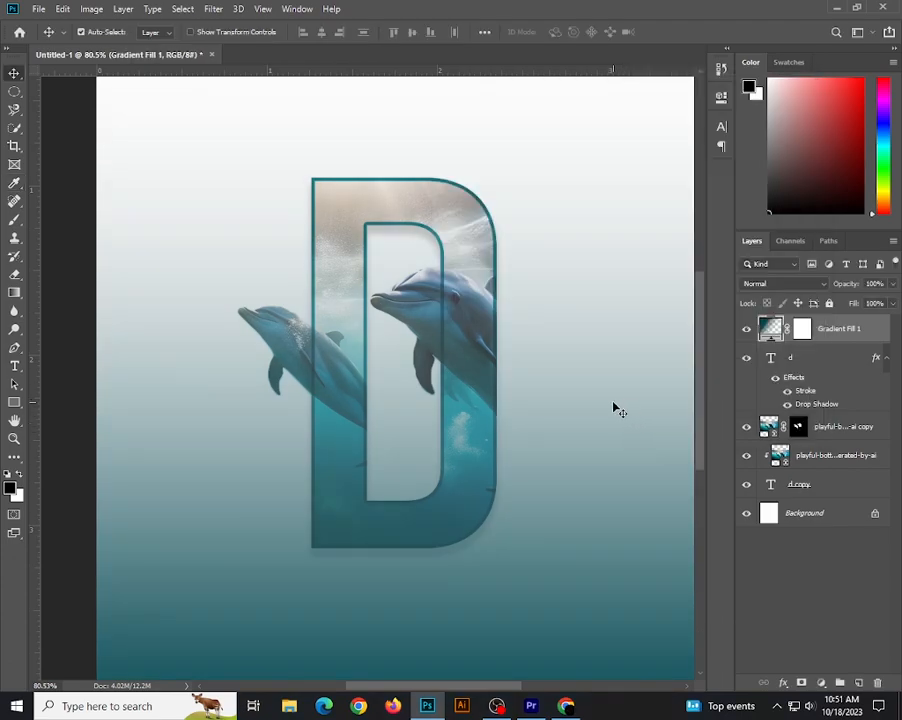